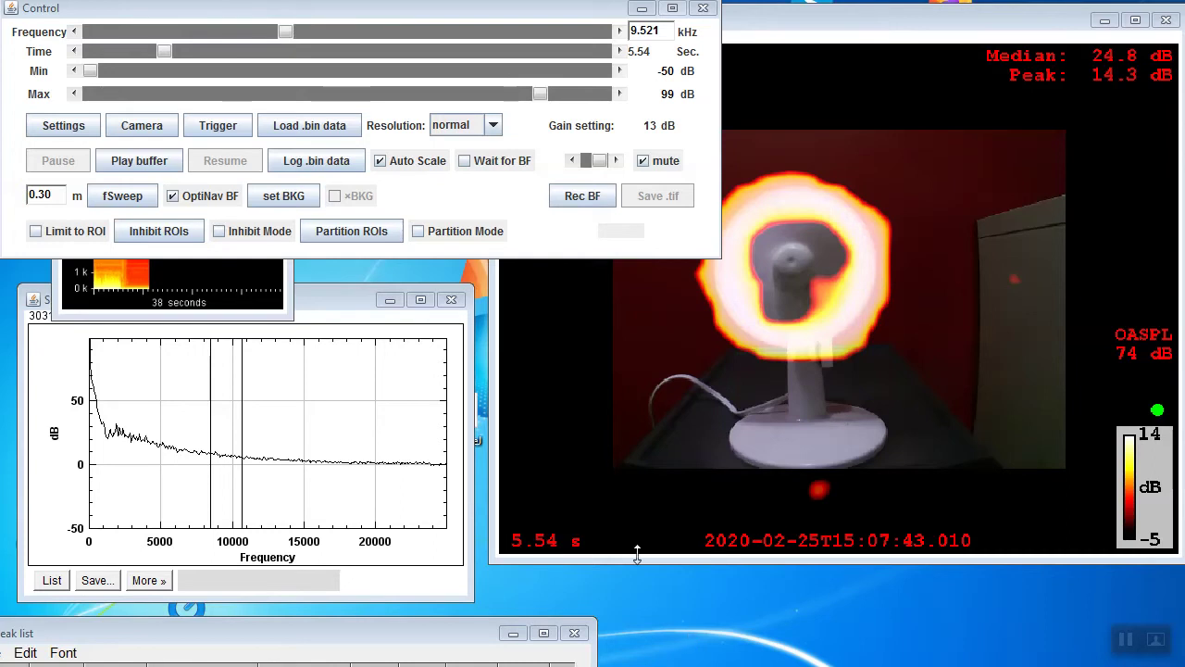
# Step: Close the trigger settings, then look over the general Settings and cancel without changes
pyautogui.click(219, 129)
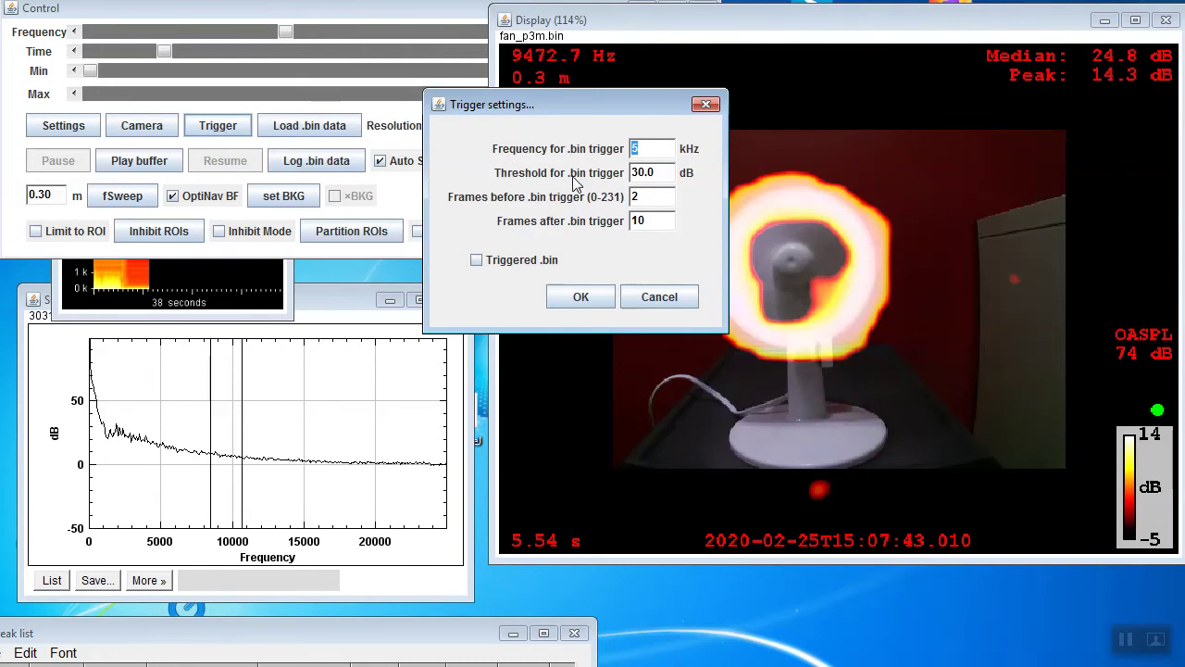
pyautogui.click(598, 300)
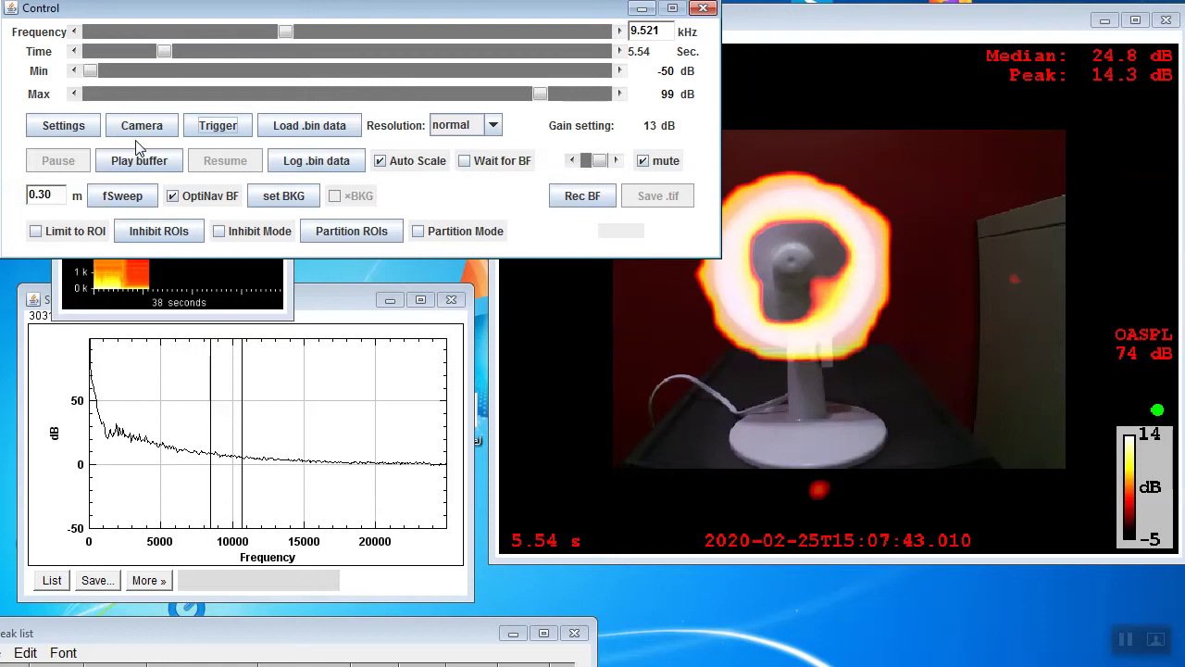
pyautogui.click(88, 129)
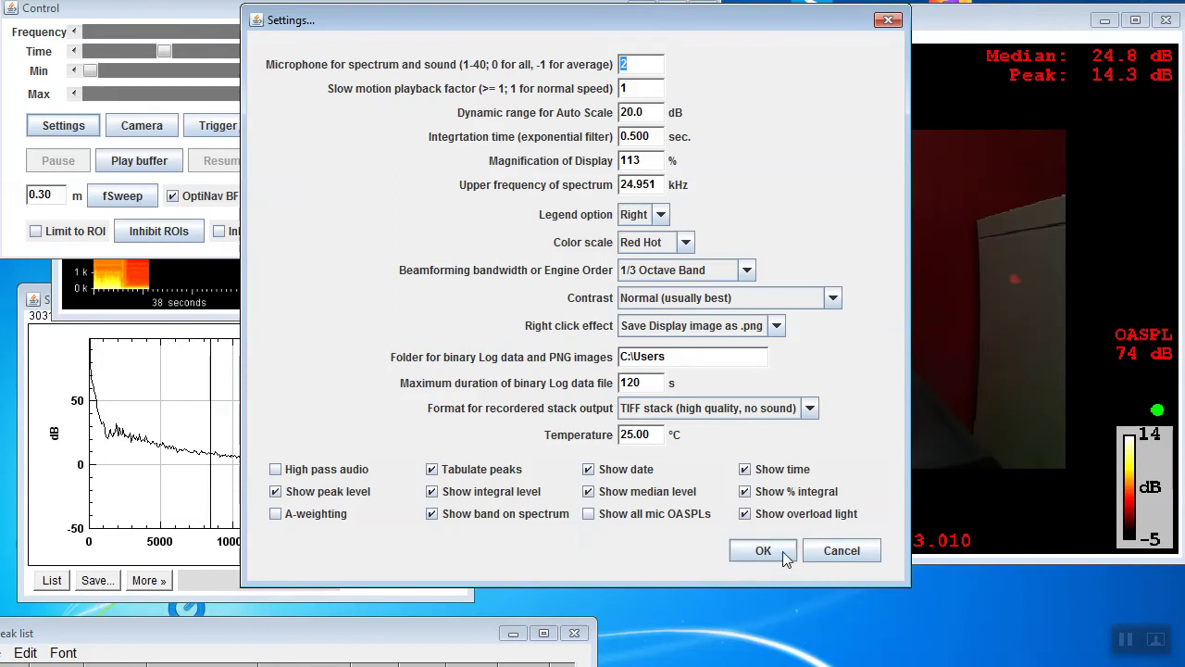
pyautogui.click(838, 553)
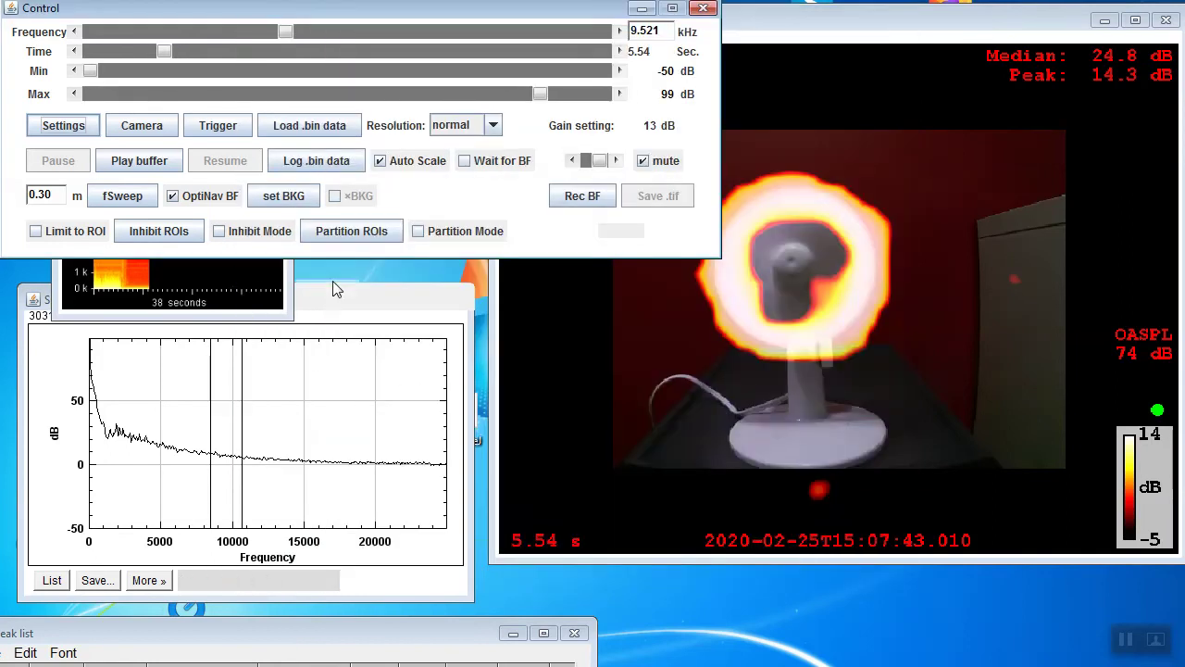
# Step: Move the analysis frequency from 6.738 kHz to 10.149 kHz using the Spectrum plot
pyautogui.moveTo(274, 34); pyautogui.dragTo(408, 33)
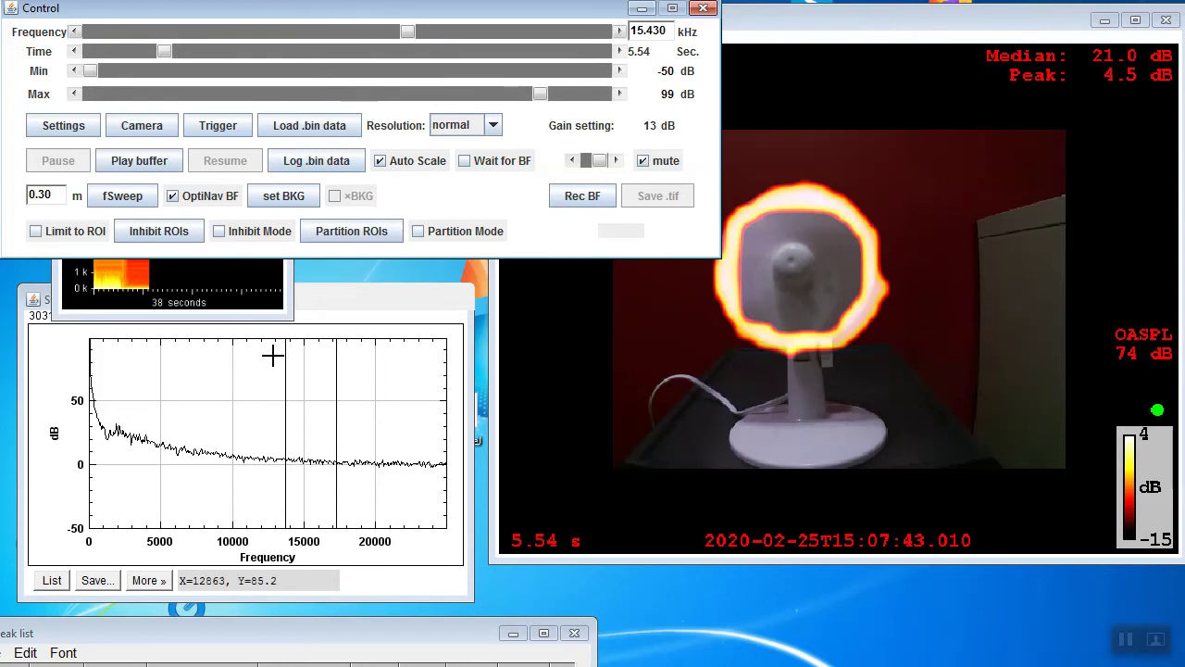
pyautogui.click(229, 454)
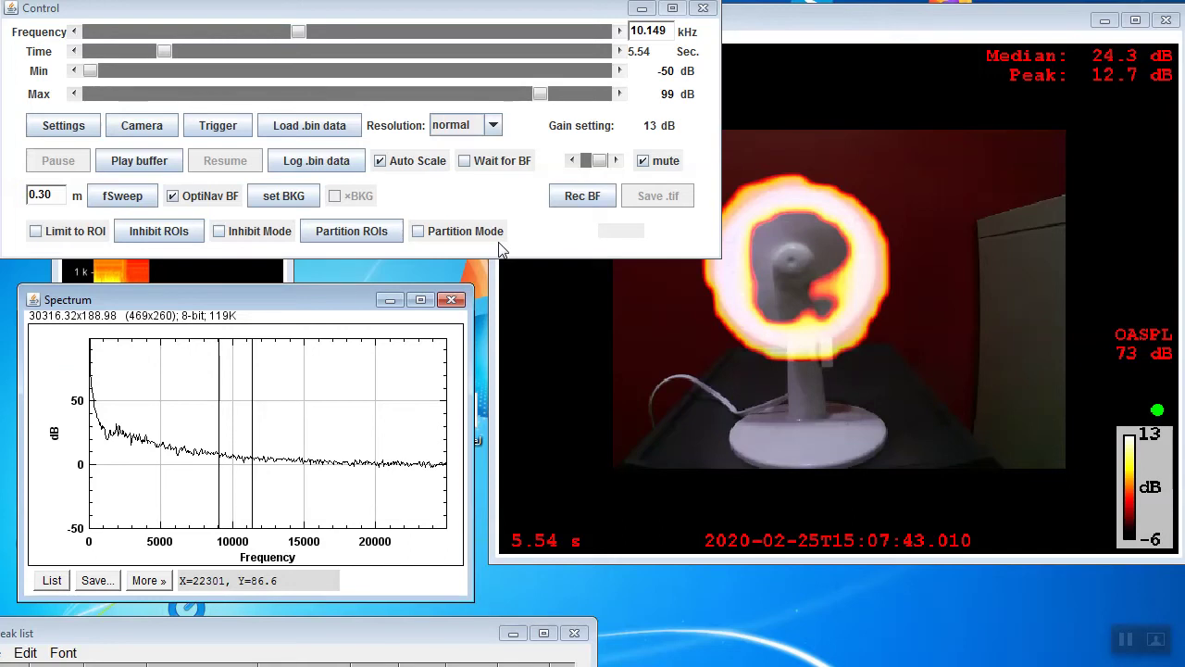
# Step: Replace the input data path with hourglass_p3m.bin and load that recording
pyautogui.click(315, 134)
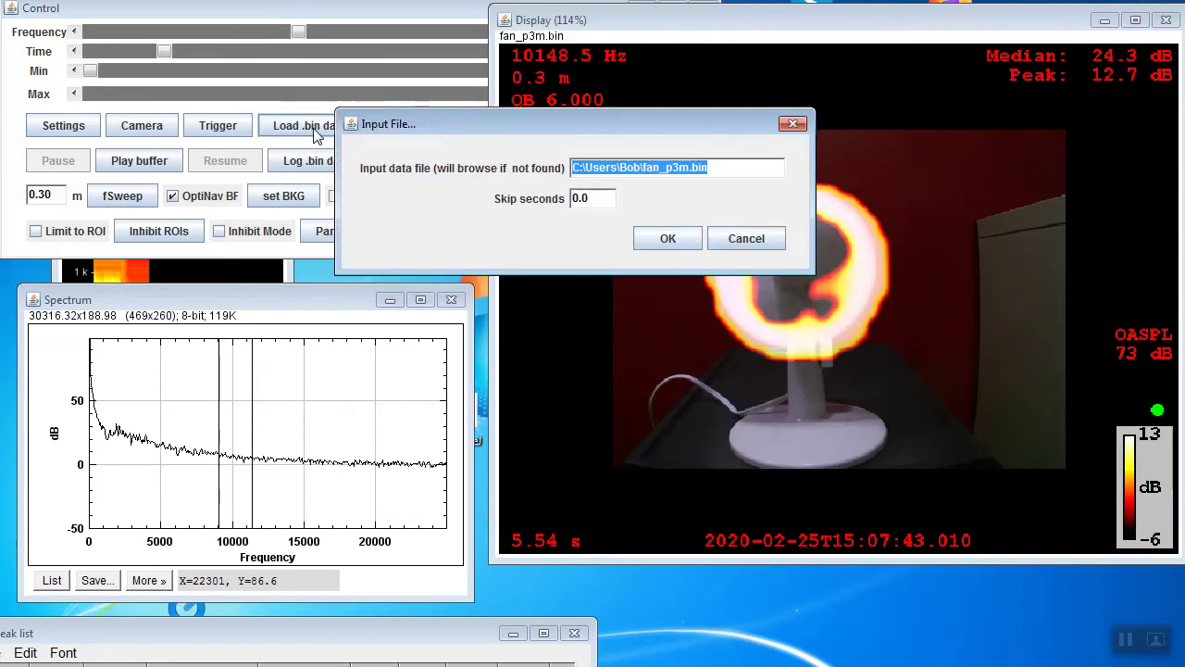
pyautogui.write('C:\\Users\\Bob\\hourglass_p3m.bin')
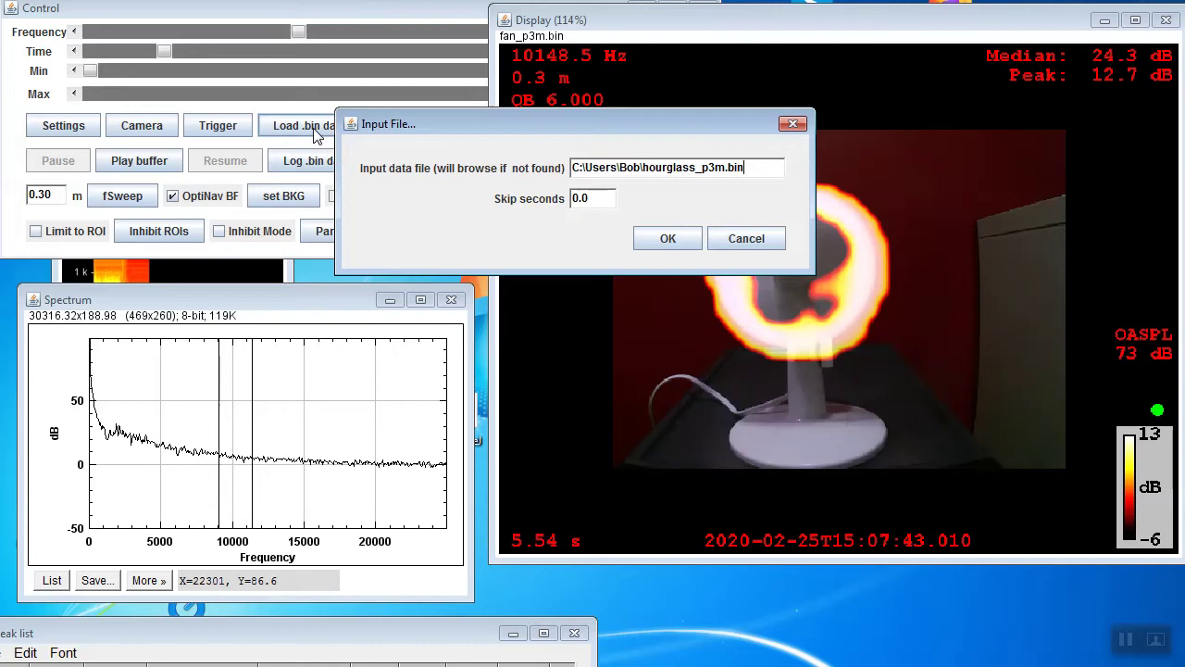
pyautogui.click(667, 238)
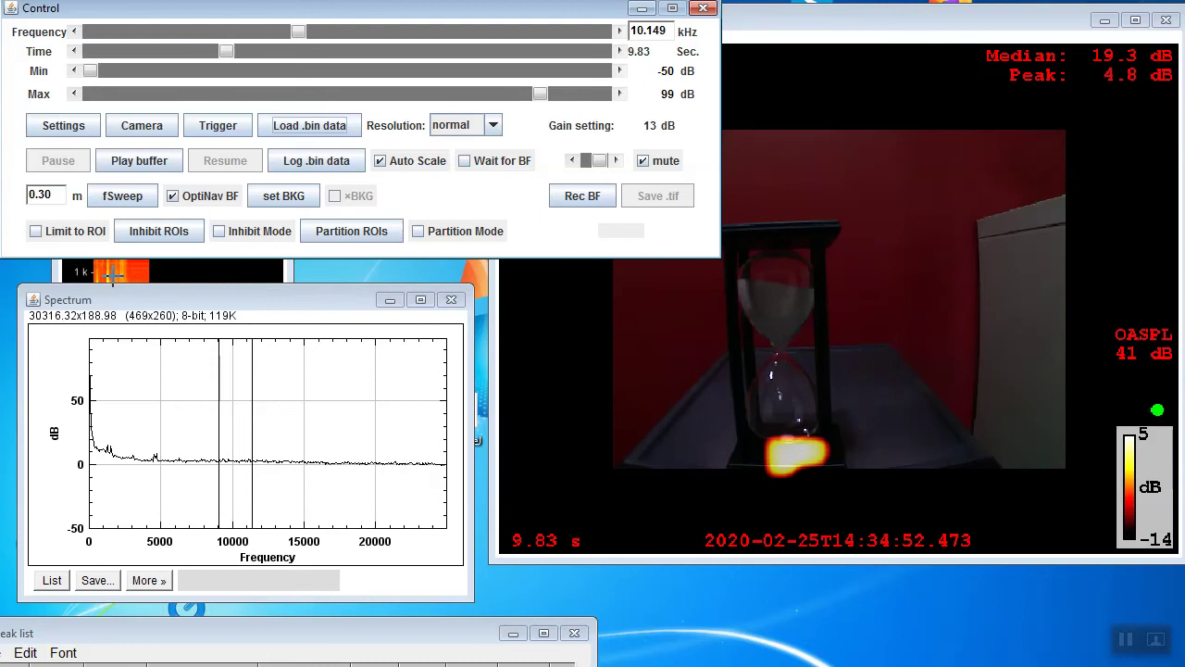
# Step: Jump playback to 3.28 s via the spectrogram and tune the frequency to 10.010 kHz
pyautogui.click(111, 275)
pyautogui.click(112, 275)
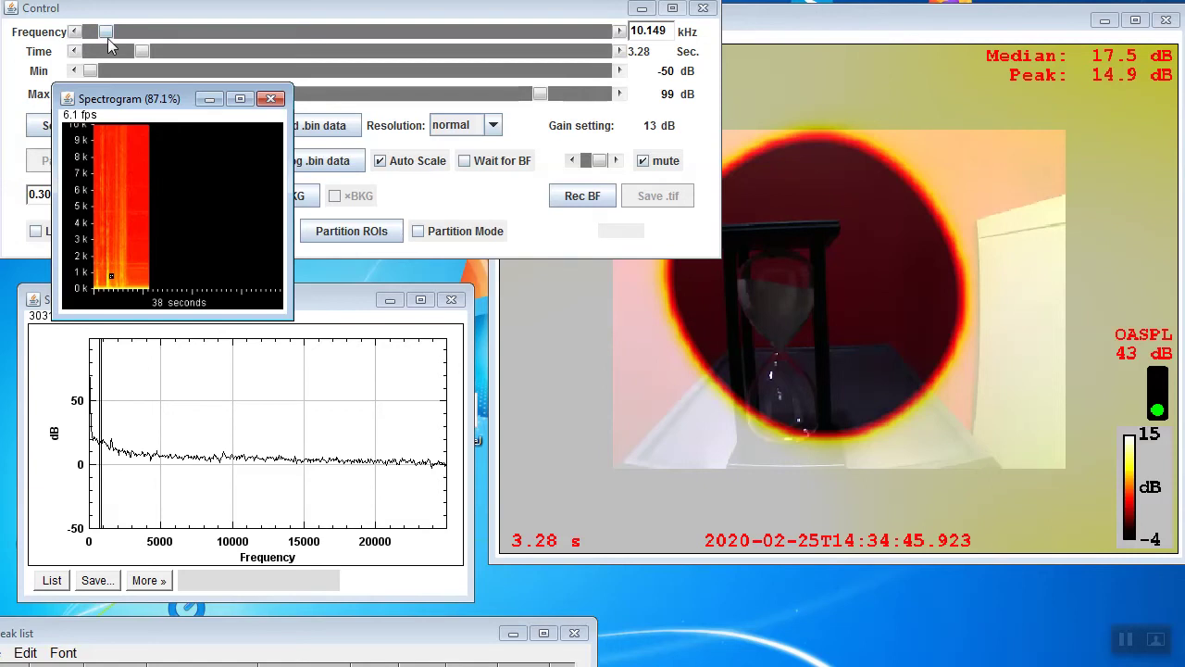
pyautogui.moveTo(108, 42); pyautogui.dragTo(296, 42)
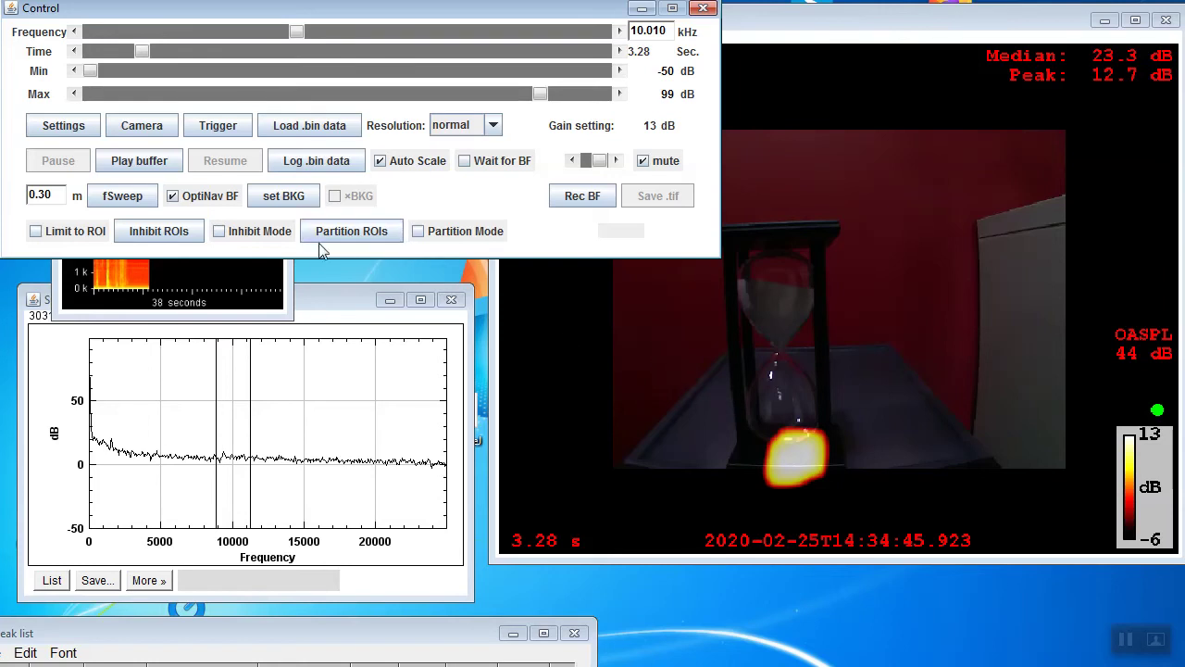
# Step: Box the sand hot spot, add it as partition ROI 0387-0280, and open its label options
pyautogui.click(359, 243)
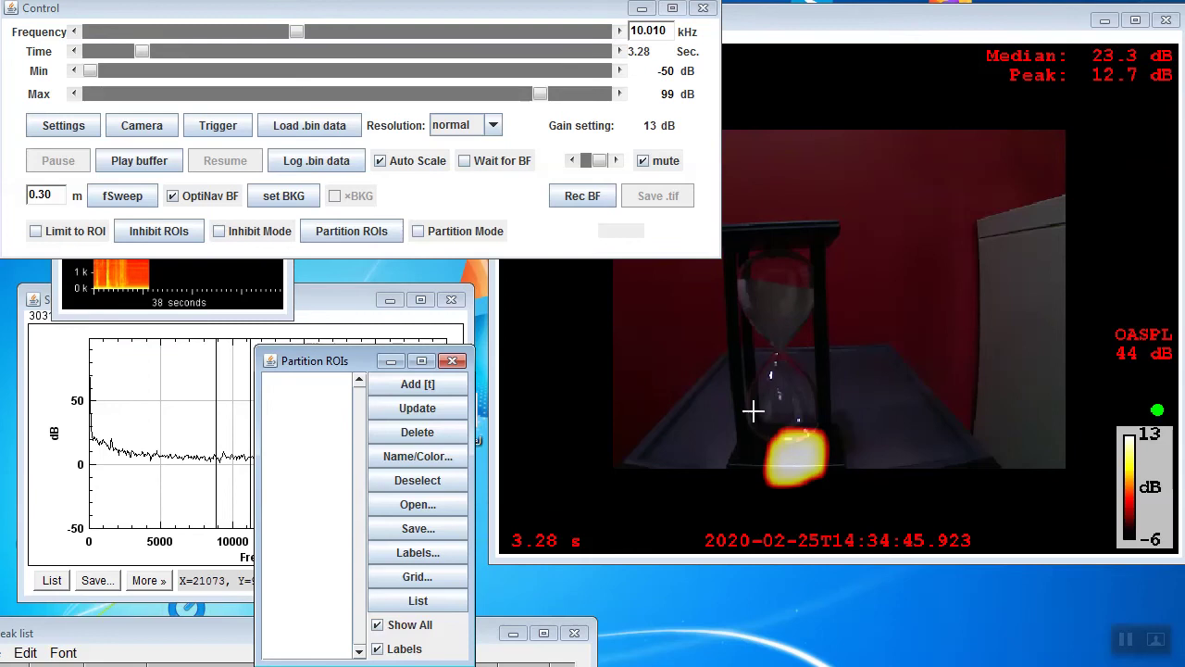
pyautogui.moveTo(753, 410); pyautogui.dragTo(824, 472)
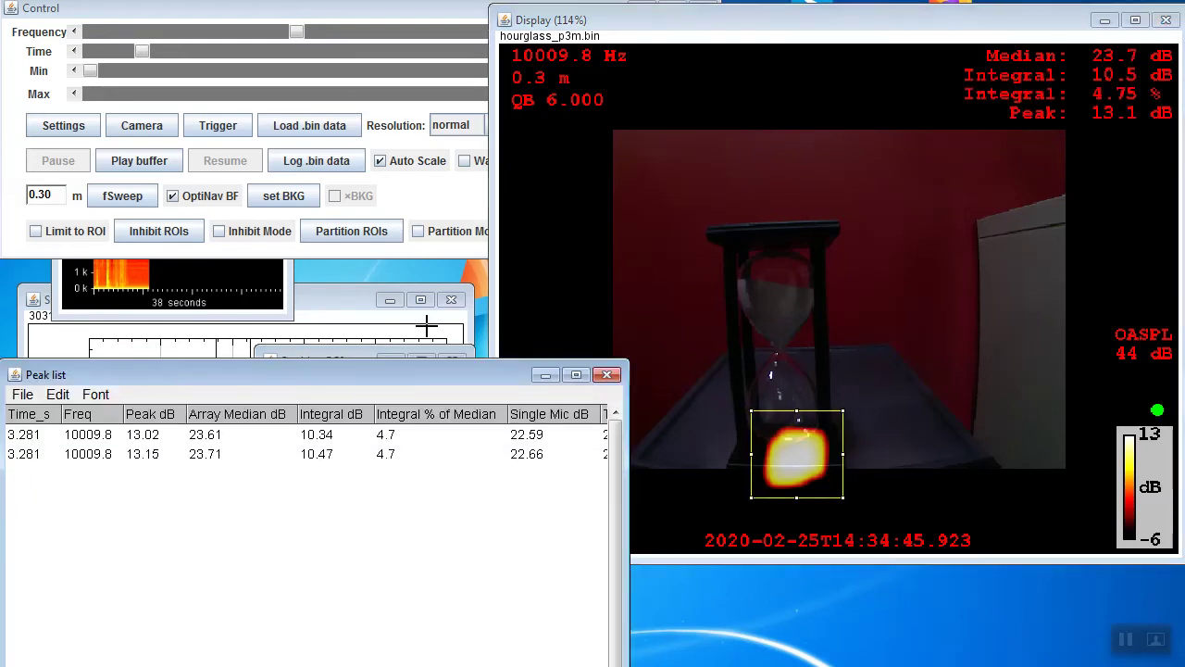
pyautogui.click(344, 235)
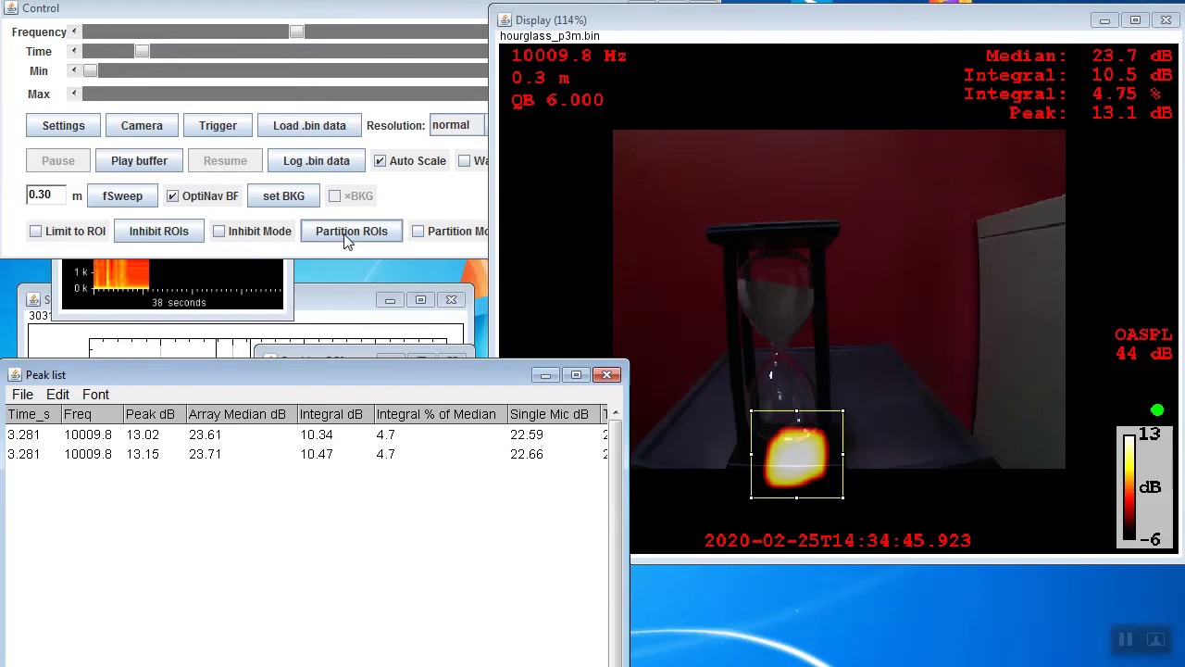
pyautogui.click(404, 389)
pyautogui.click(404, 389)
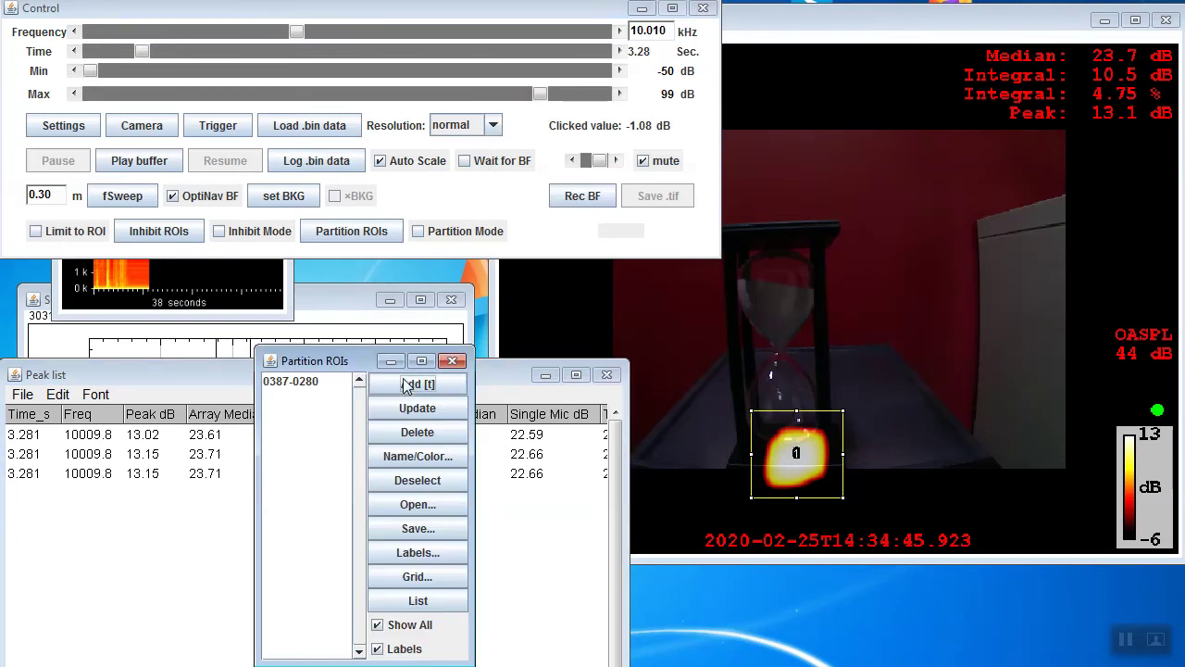
pyautogui.click(298, 385)
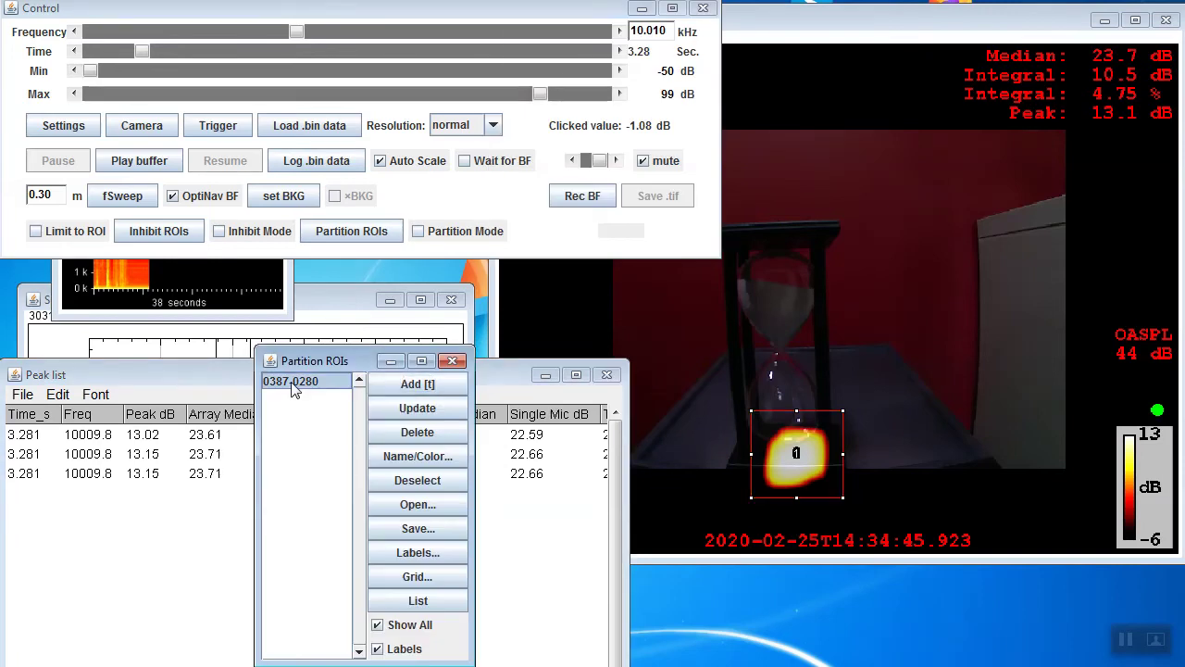
pyautogui.click(425, 554)
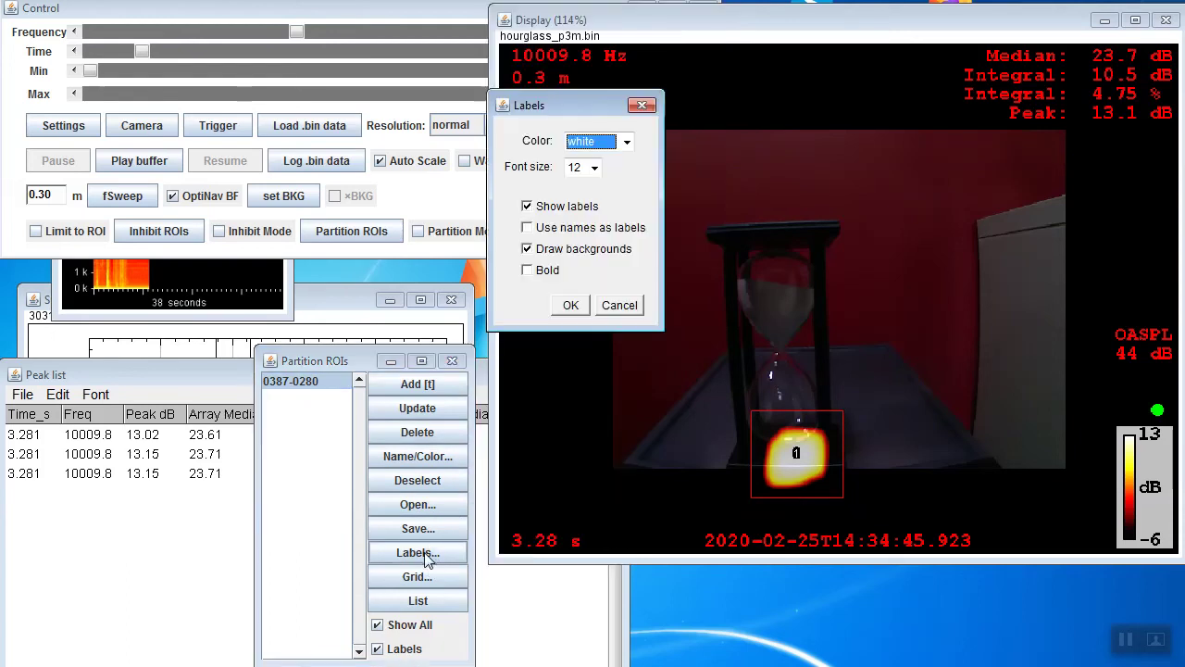
# Step: Enable 'Use names as labels' and name ROI 0387-0280 'Sand'
pyautogui.click(542, 230)
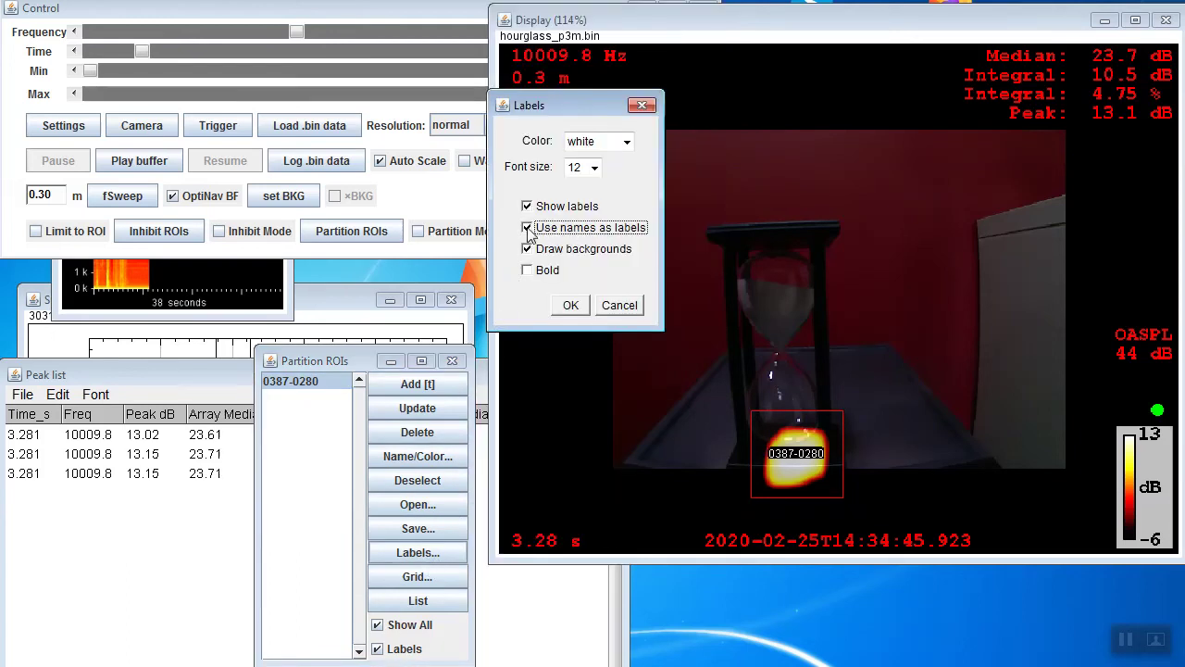
pyautogui.click(577, 306)
pyautogui.click(415, 458)
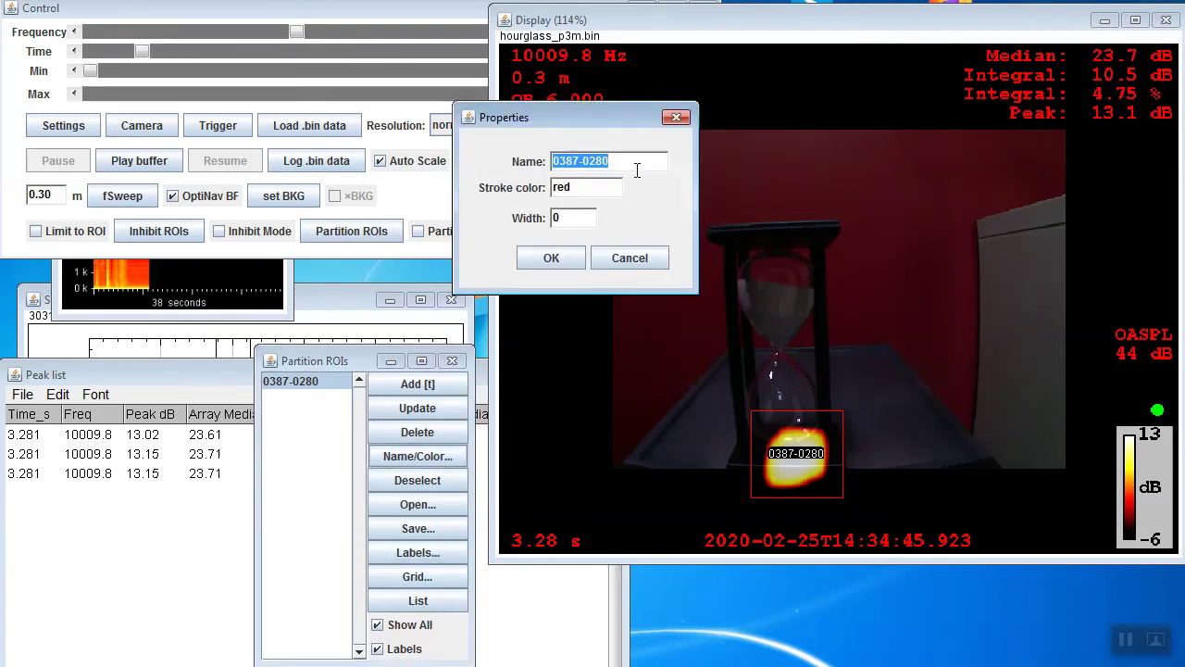
pyautogui.write('Sand')
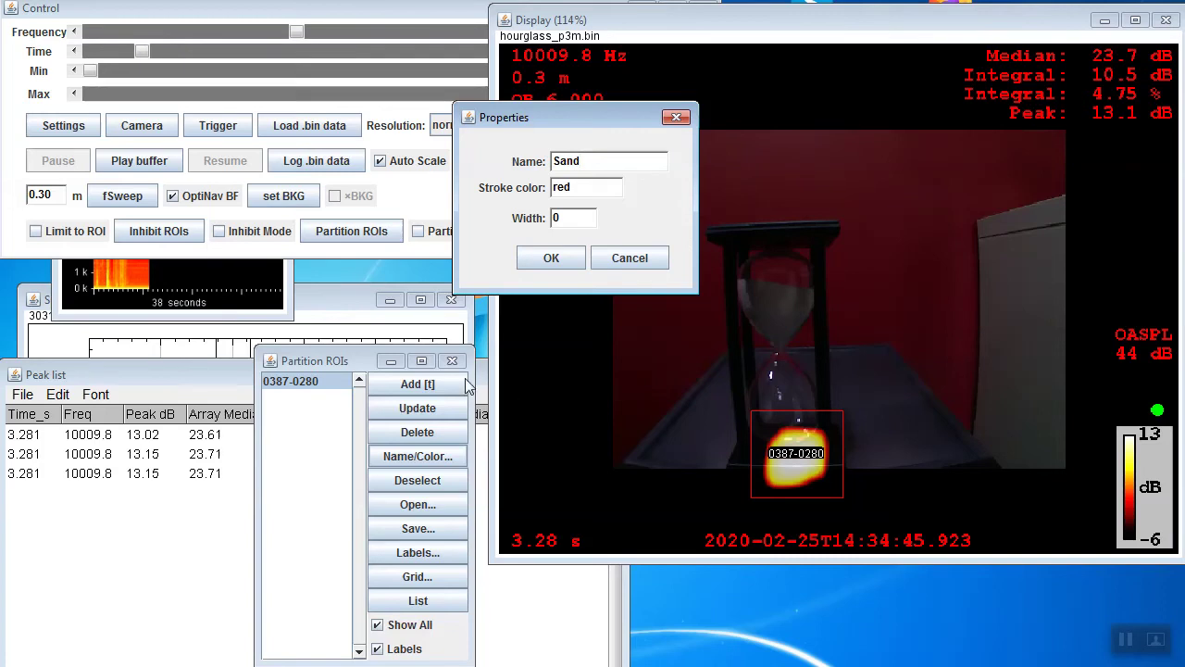
pyautogui.click(551, 258)
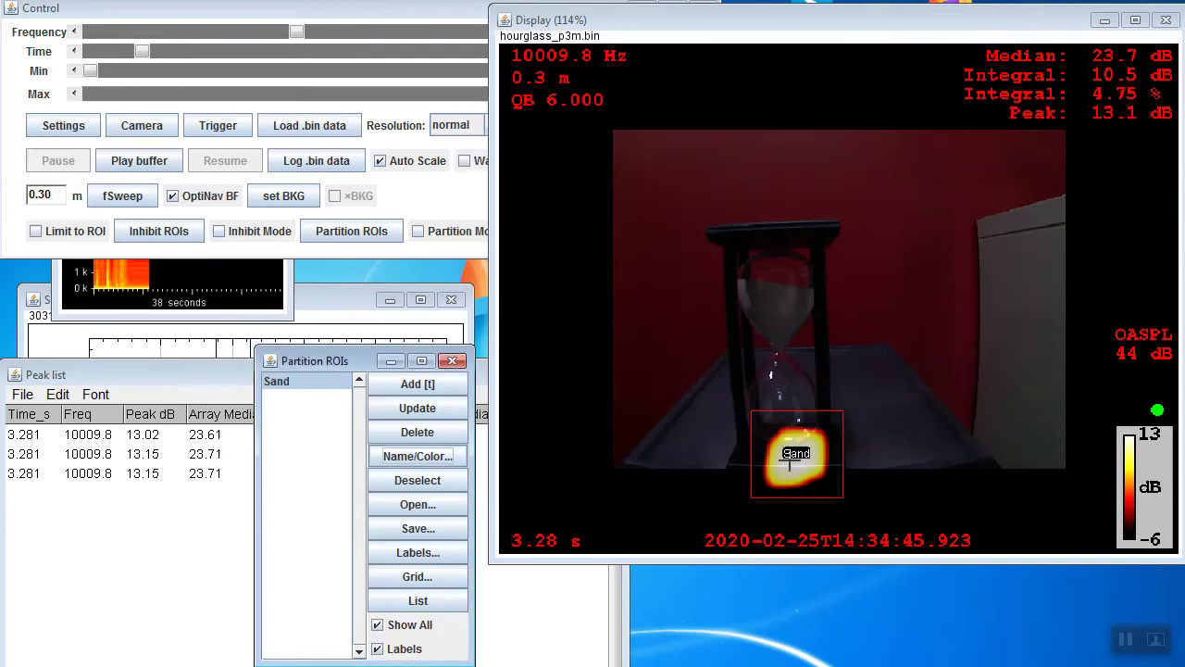
# Step: Add partition ROIs 0384-0171 to the left and 0384-0392 to the right of Sand
pyautogui.moveTo(789, 457); pyautogui.dragTo(706, 457)
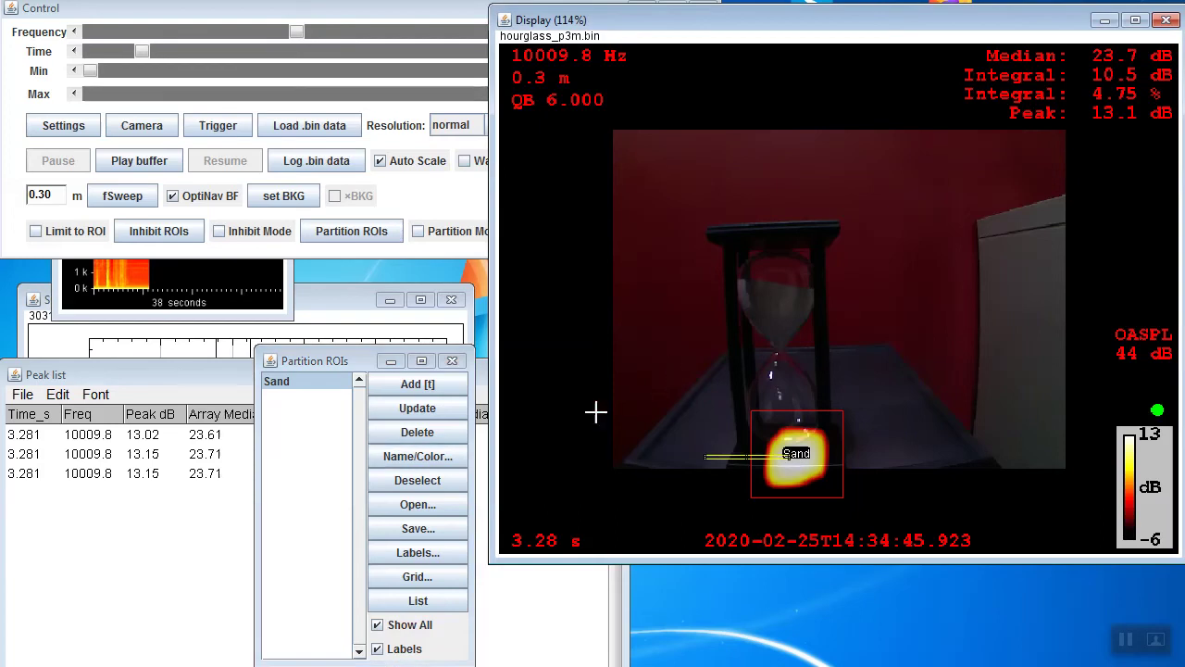
pyautogui.moveTo(643, 406); pyautogui.dragTo(728, 502)
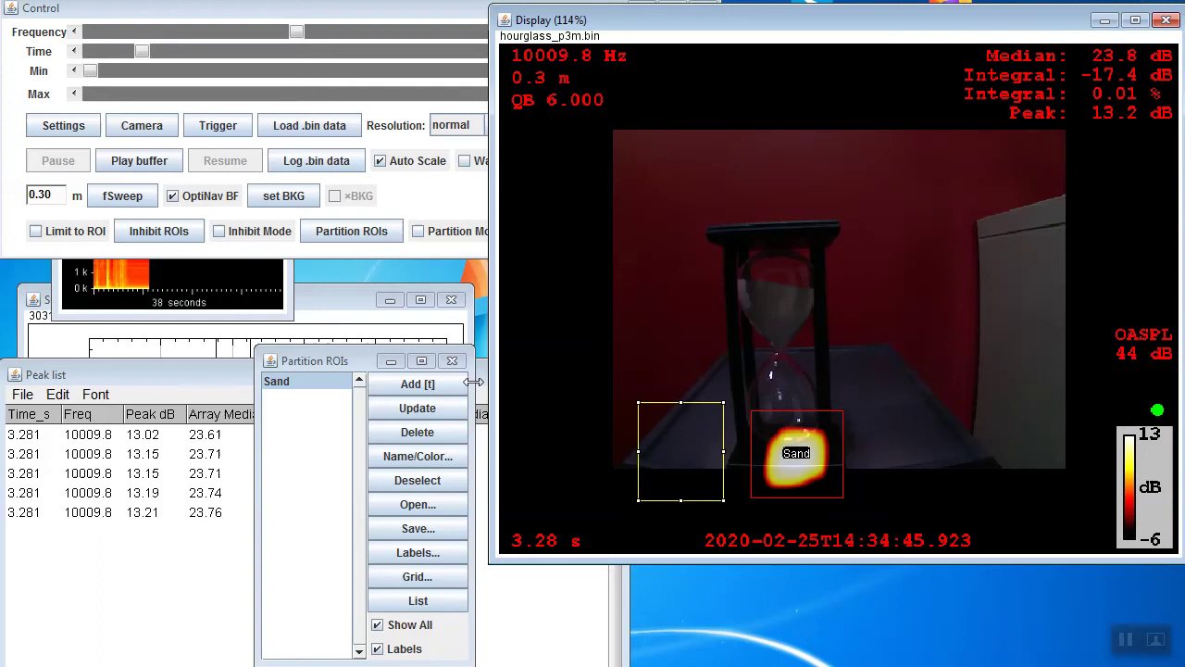
pyautogui.press('t')
pyautogui.moveTo(674, 456); pyautogui.dragTo(906, 451)
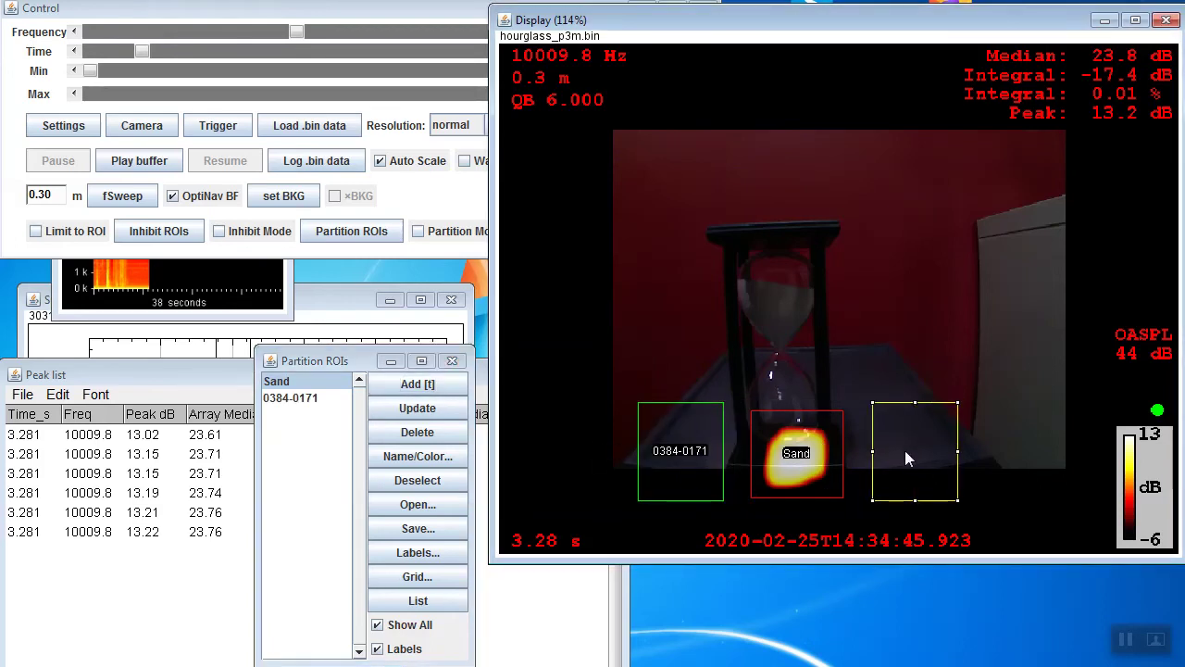
pyautogui.press('t')
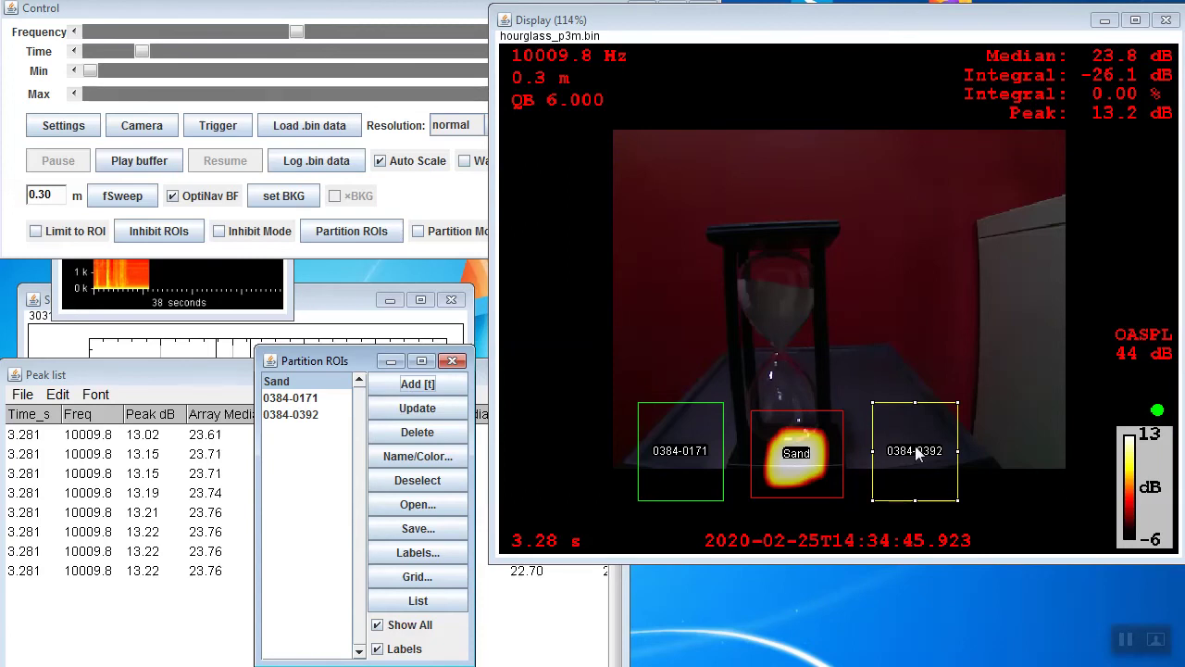
# Step: Place a box at the hourglass's upper right and add it as partition ROI 0221-0369
pyautogui.click(849, 301)
pyautogui.moveTo(849, 301); pyautogui.dragTo(890, 273)
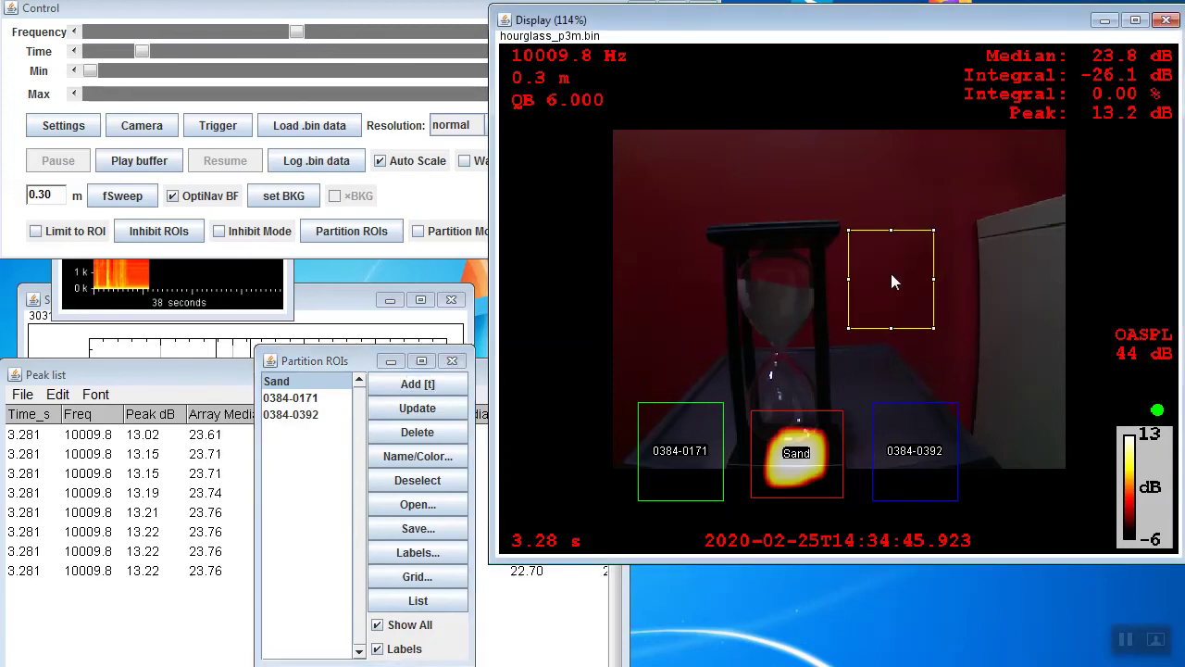
pyautogui.click(416, 383)
# Step: Rename ROIs 0384-0171, 0384-0392 and 0221-0369 to 'left', 'right' and 'upper right'
pyautogui.click(310, 398)
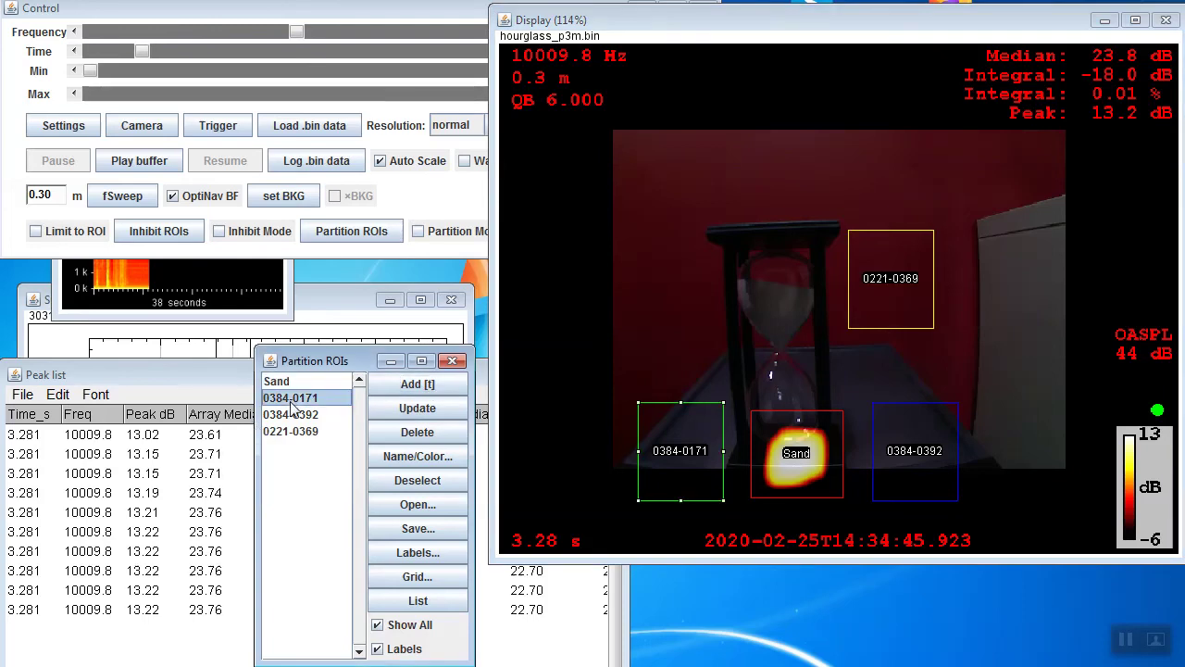
pyautogui.click(415, 463)
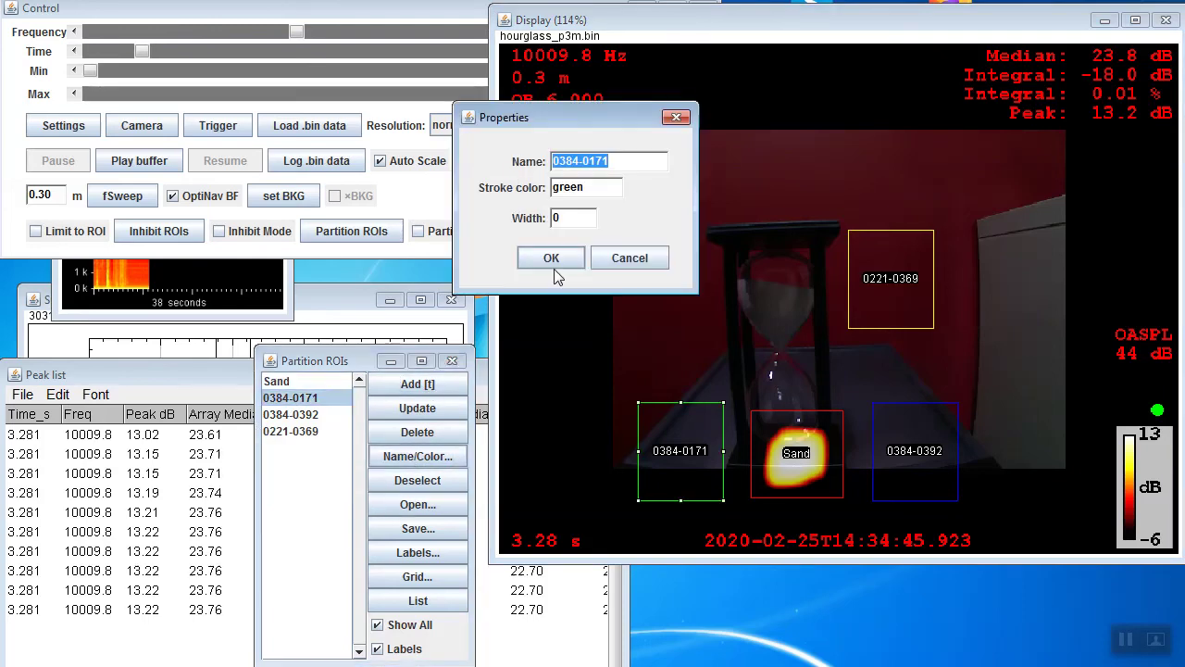
pyautogui.write('left')
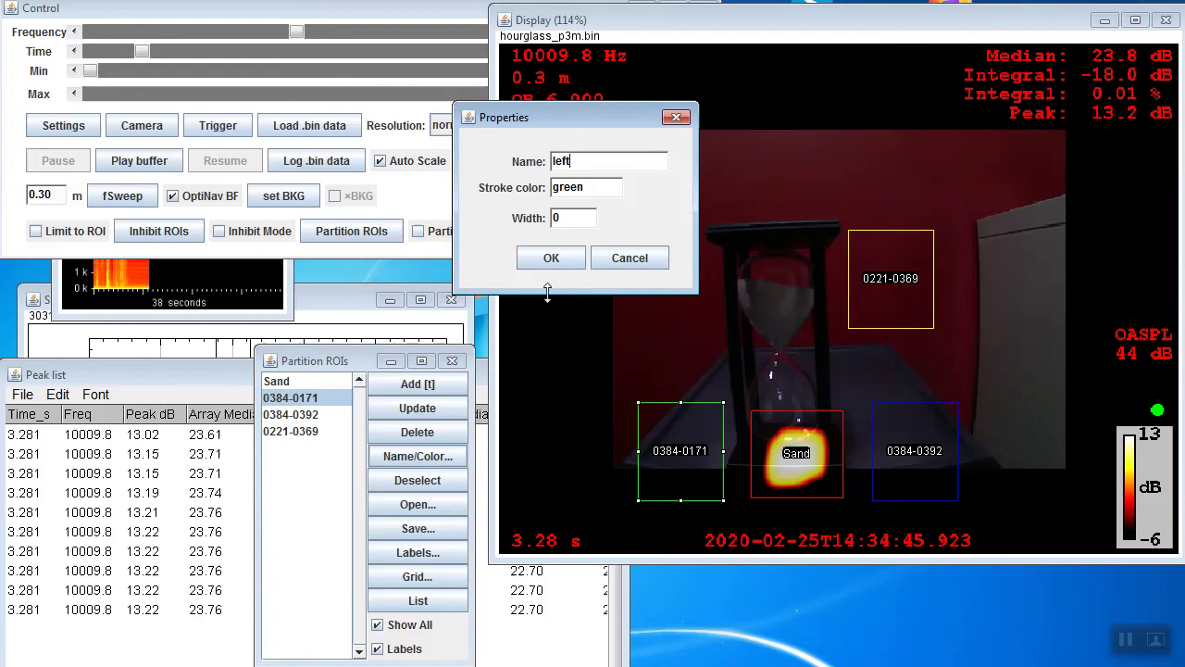
pyautogui.click(551, 257)
pyautogui.click(310, 415)
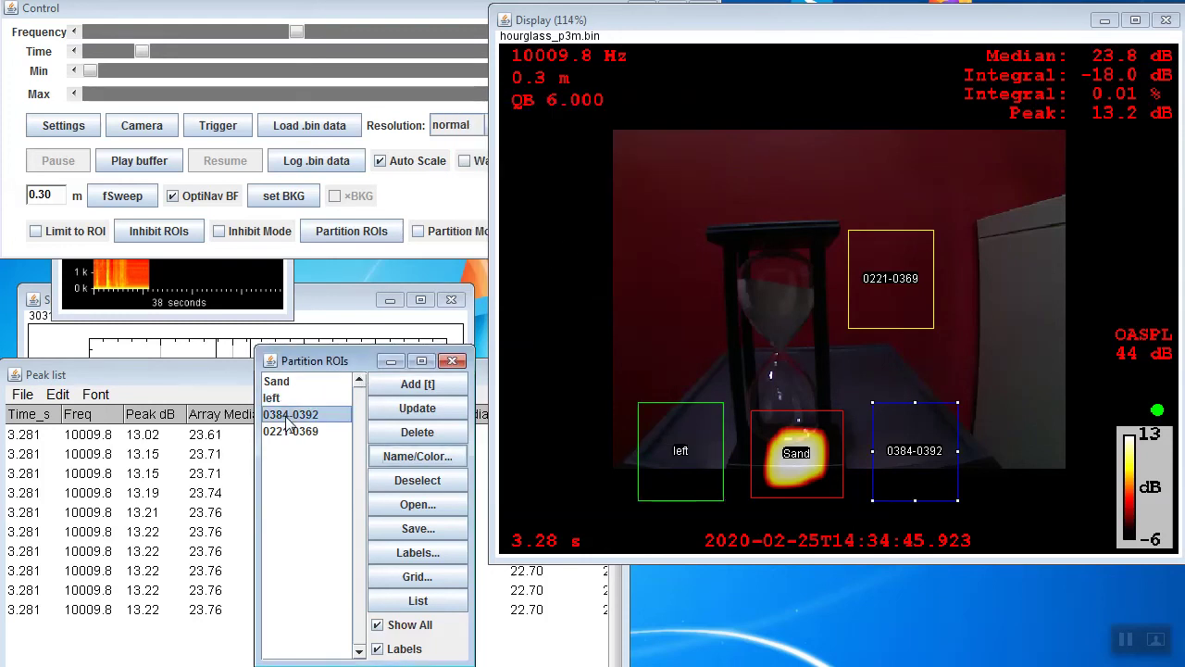
pyautogui.click(418, 456)
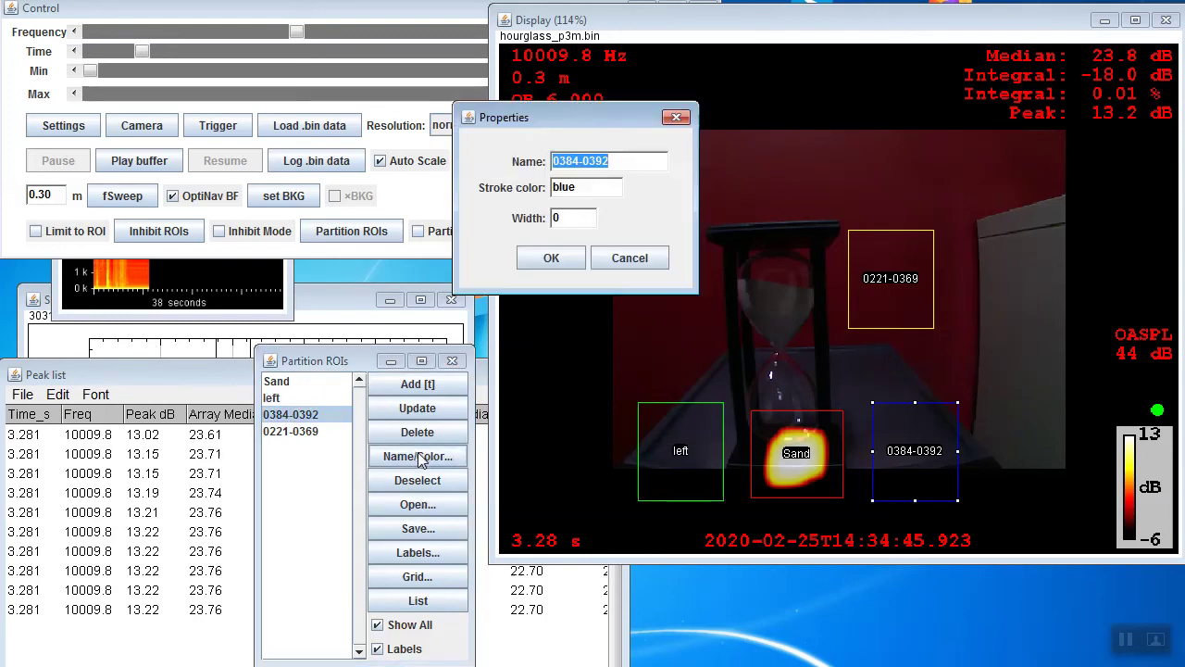
pyautogui.write('right')
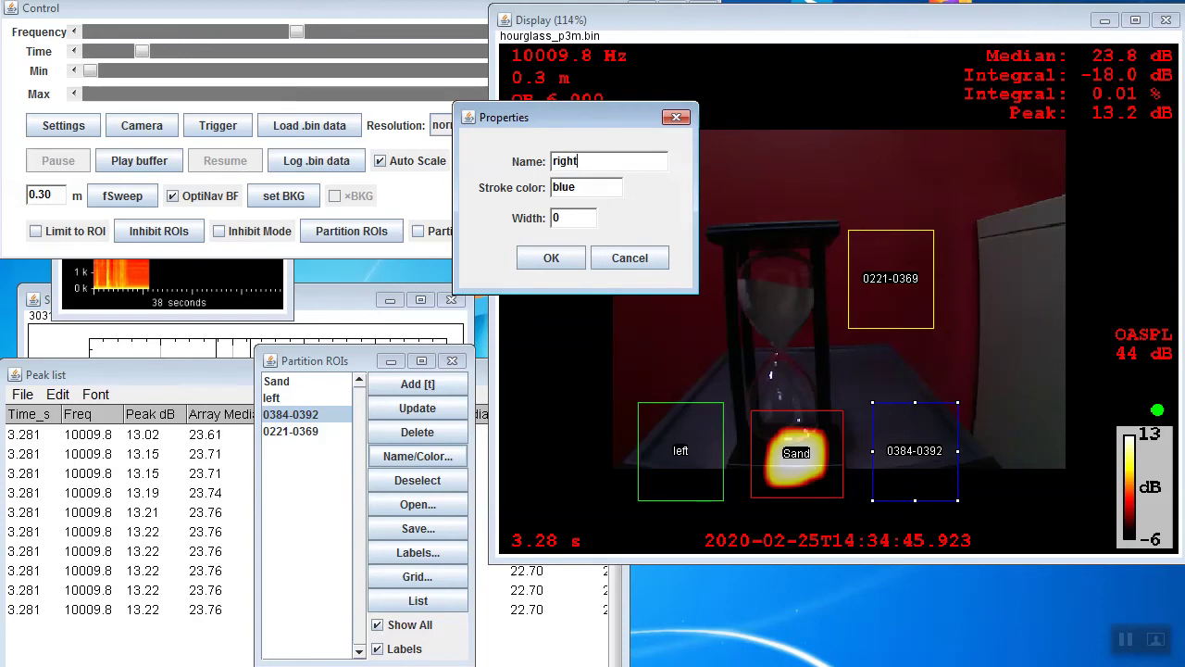
pyautogui.click(552, 258)
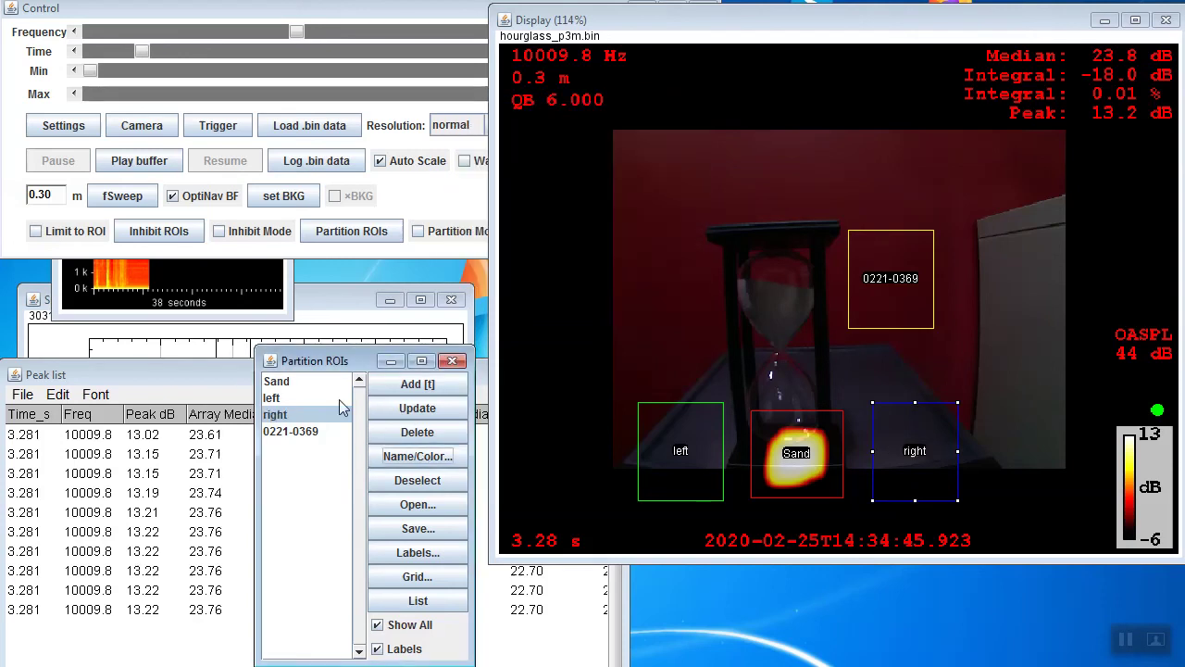
pyautogui.click(293, 431)
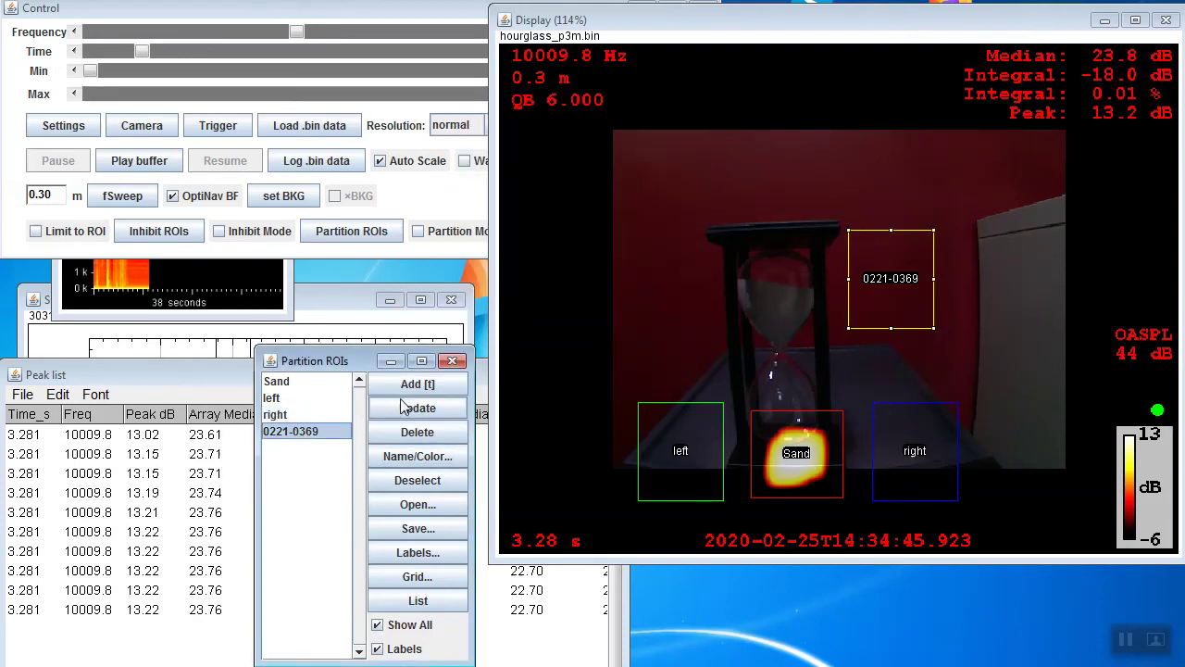
pyautogui.click(418, 456)
pyautogui.write('u')
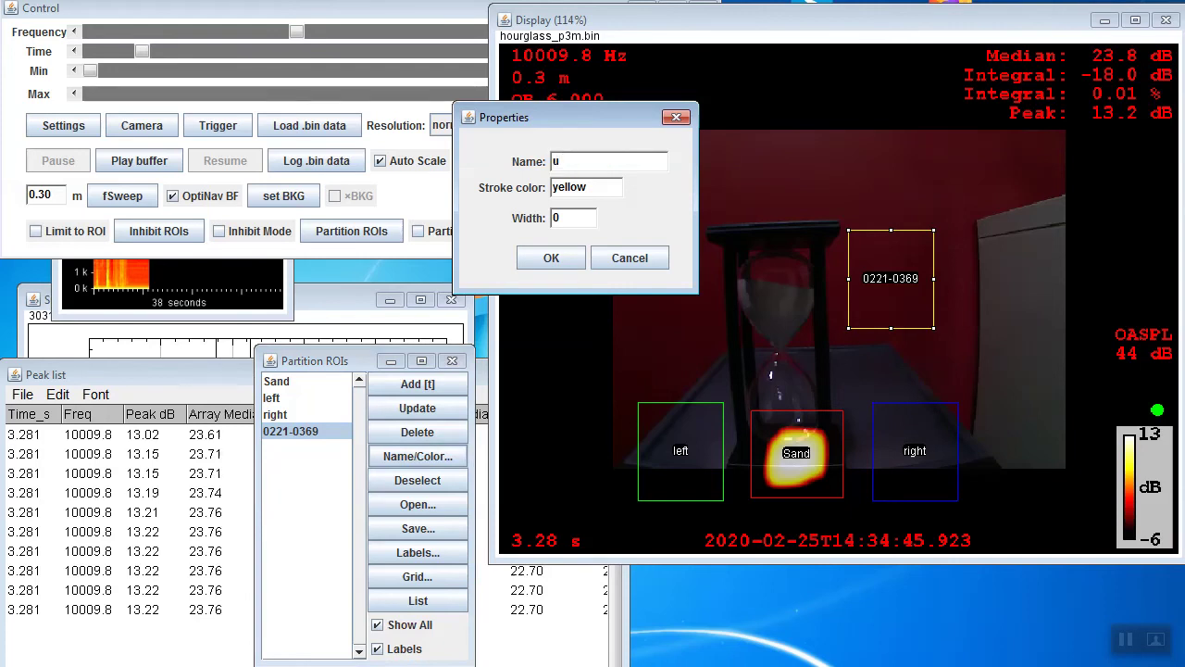
pyautogui.write('pper right')
pyautogui.click(546, 258)
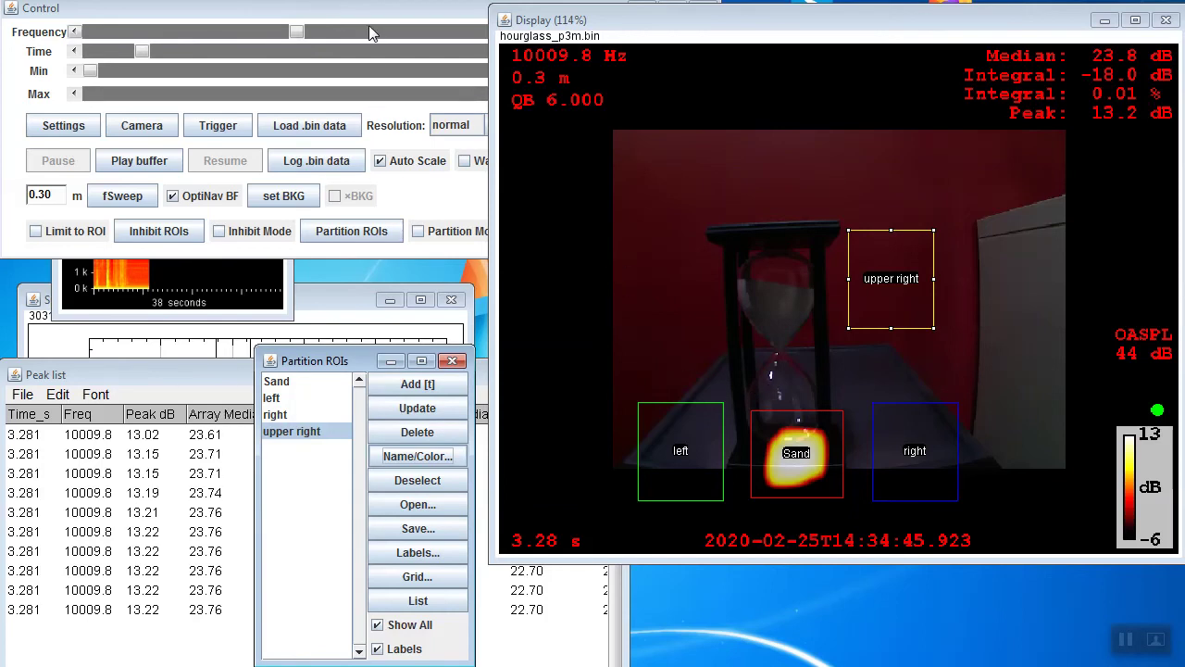
# Step: Set up a frequency sweep with 1/3 Octave Band bandwidth and a 1 kHz start frequency
pyautogui.click(442, 16)
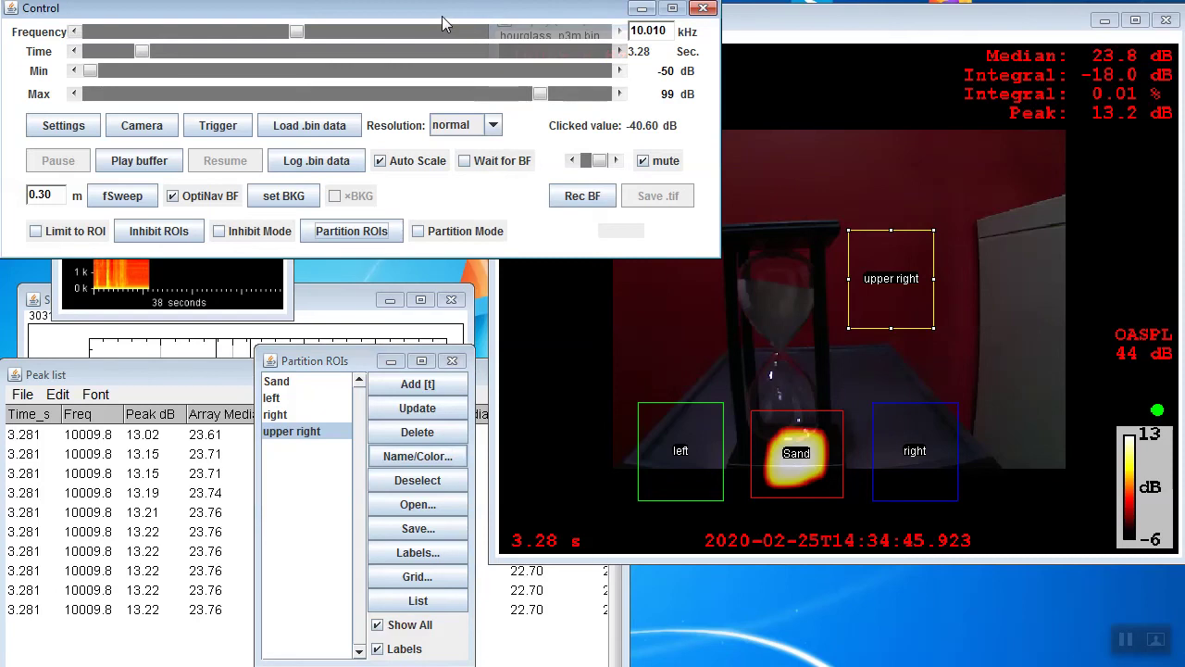
pyautogui.click(122, 198)
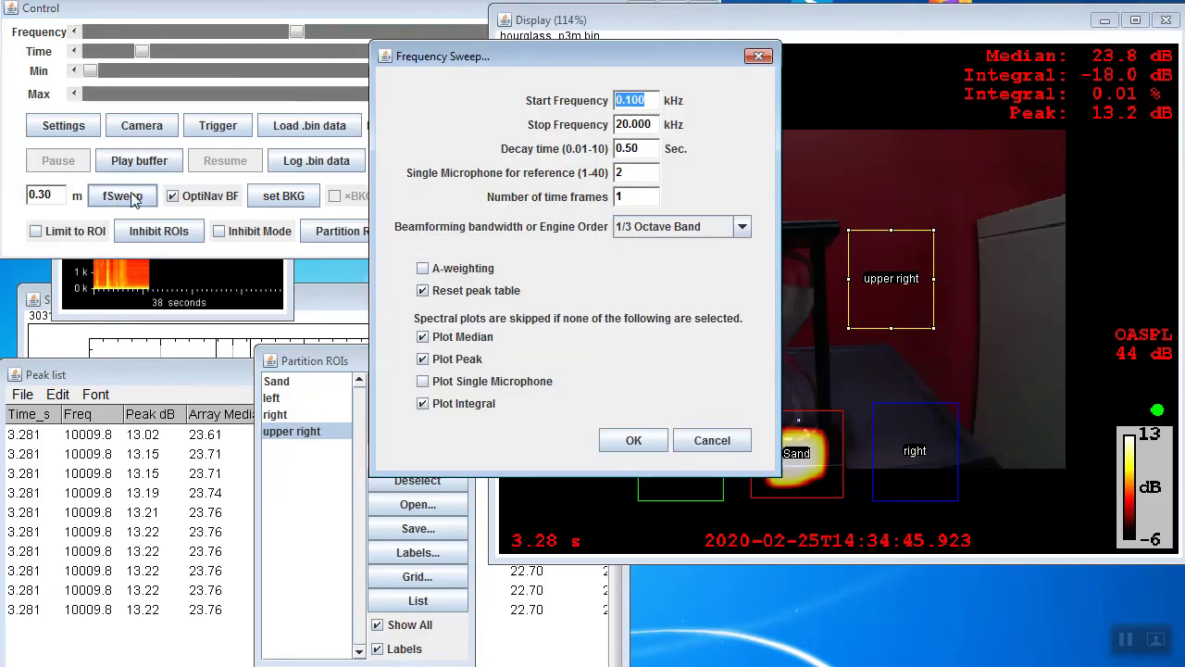
pyautogui.click(744, 228)
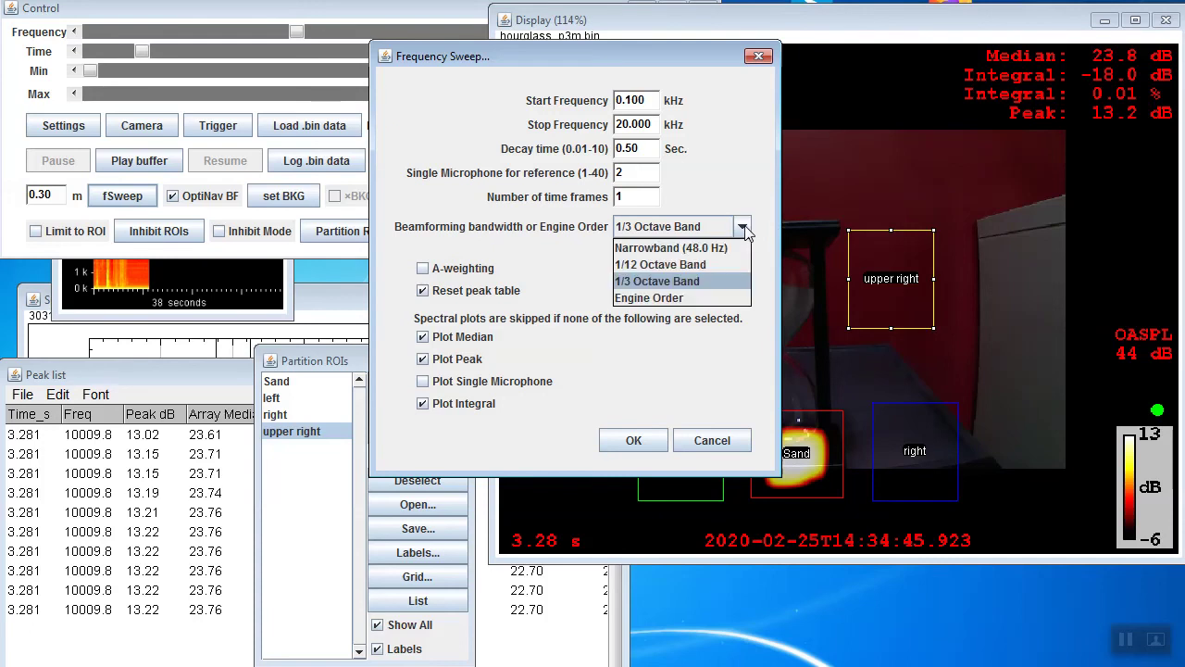
pyautogui.click(702, 282)
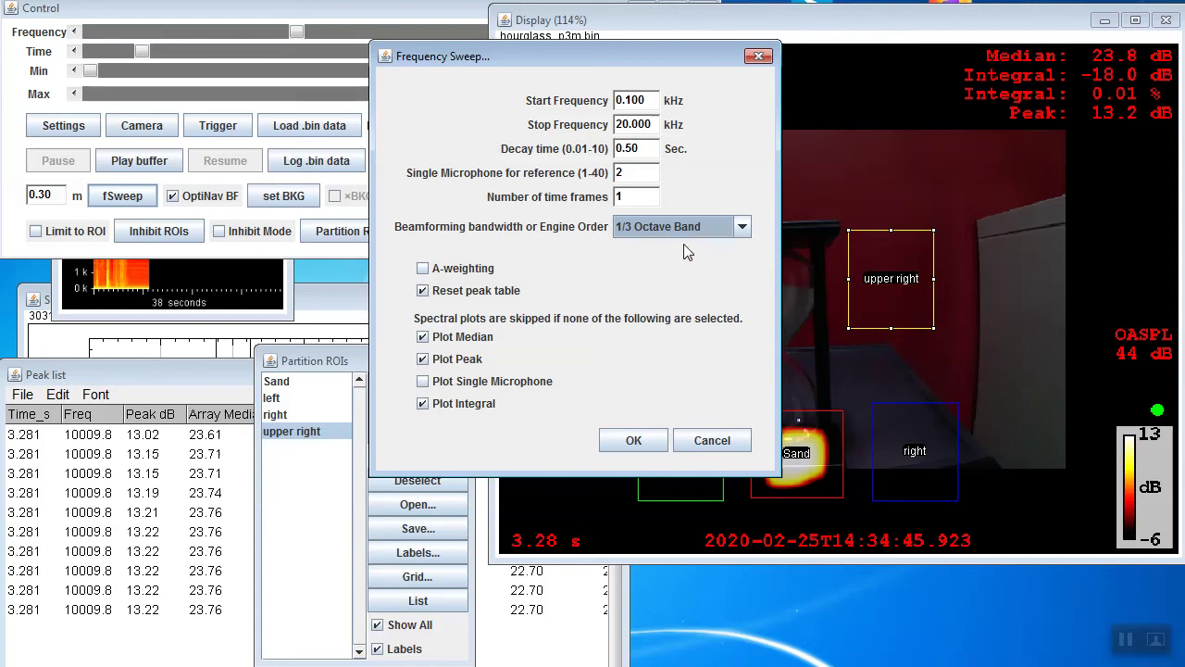
pyautogui.click(647, 98)
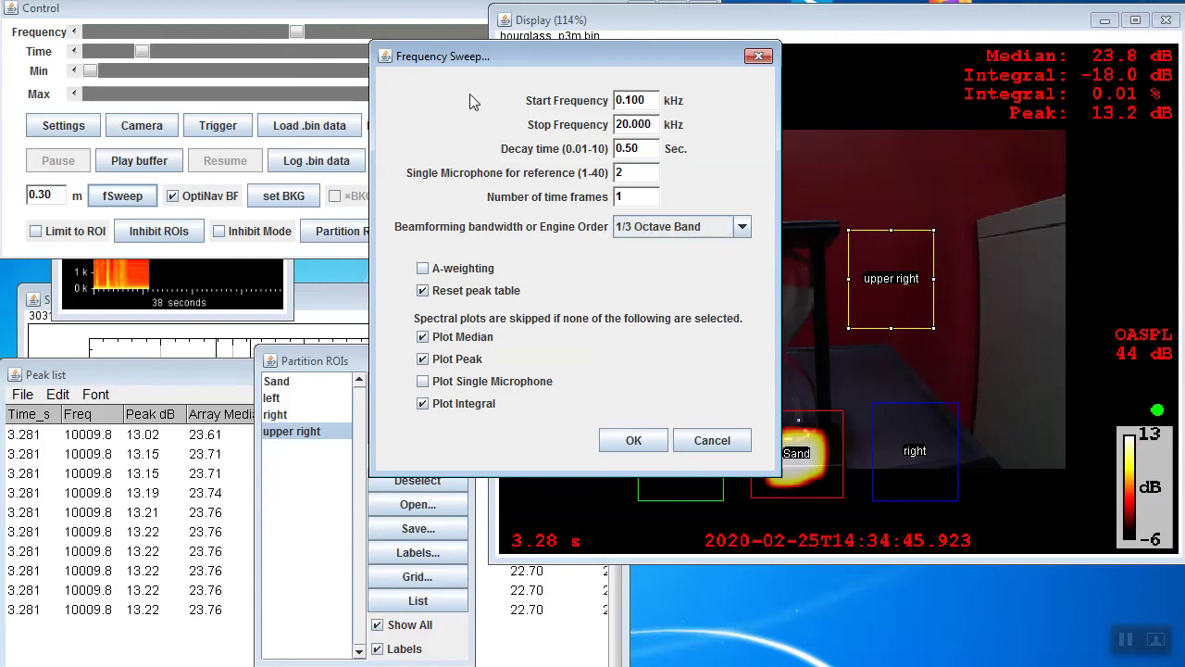
pyautogui.moveTo(637, 99); pyautogui.dragTo(614, 100)
pyautogui.write('1')
# Step: Run the 1–20 kHz 1/3-octave sweep to completion and review the resulting spectrum
pyautogui.click(638, 441)
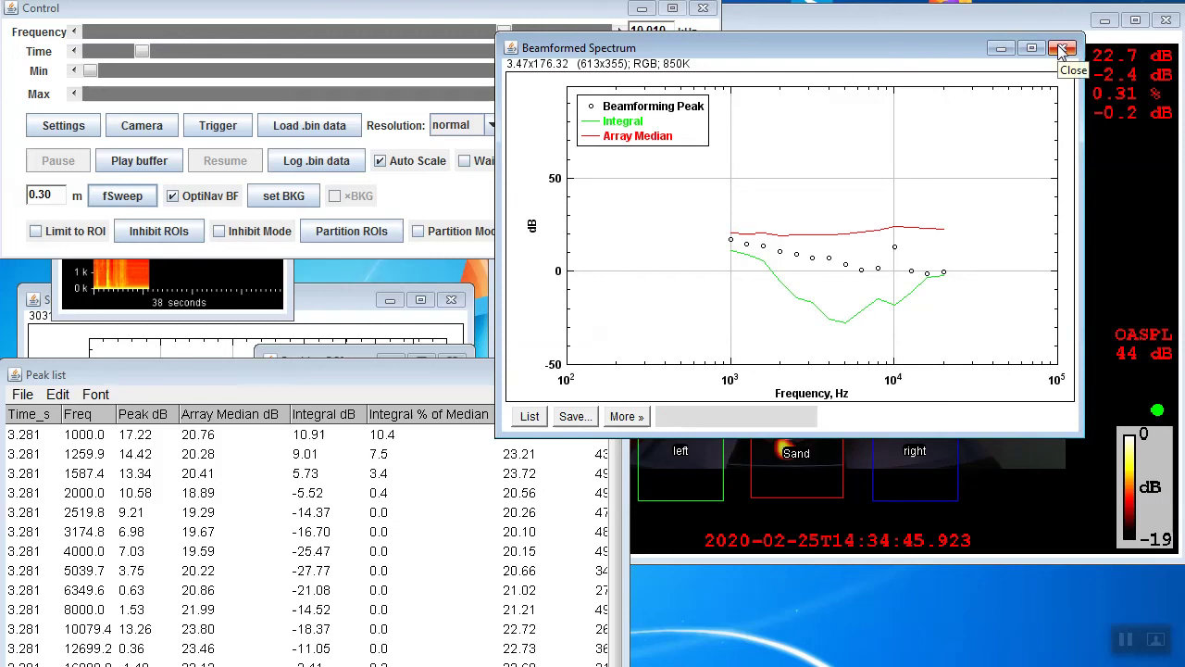
# Step: Close the Beamformed Spectrum, enable Partition Mode and rerun the sweep from 1 kHz for per-ROI results
pyautogui.click(1062, 48)
pyautogui.click(417, 231)
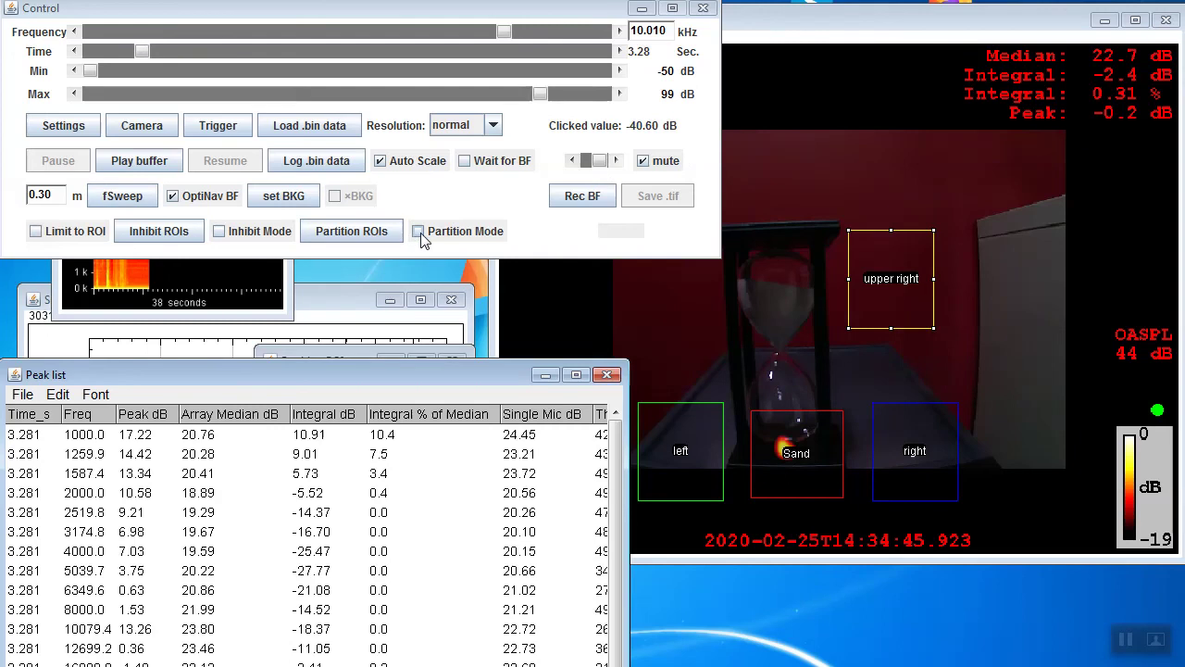
pyautogui.click(123, 196)
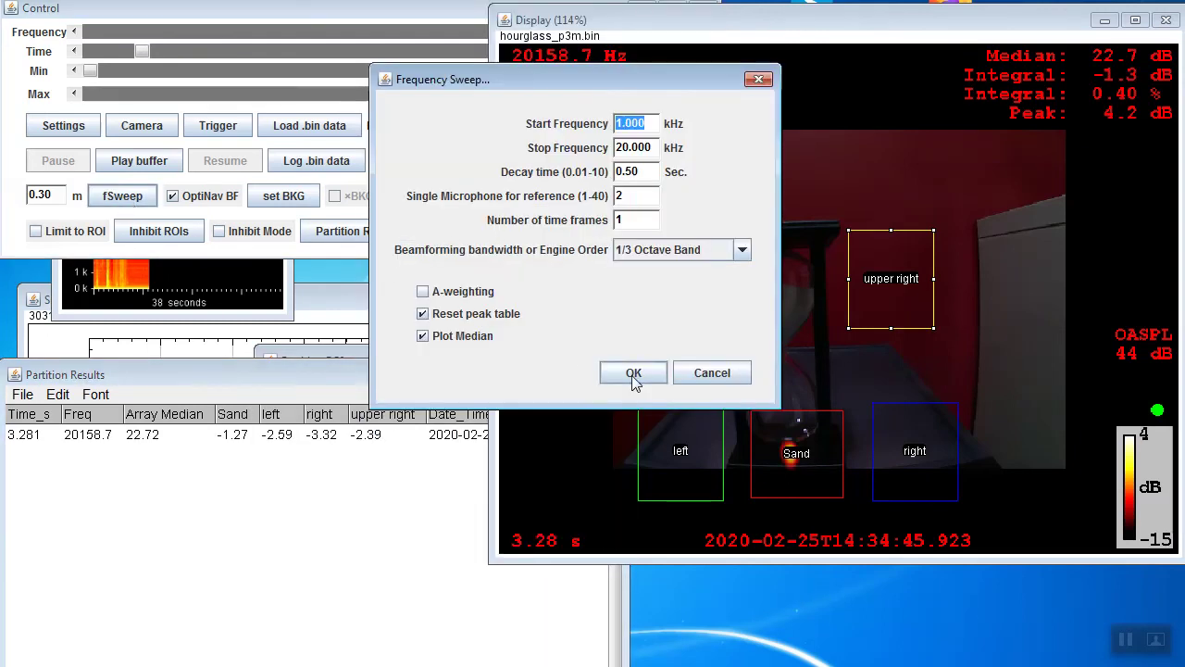
pyautogui.click(633, 373)
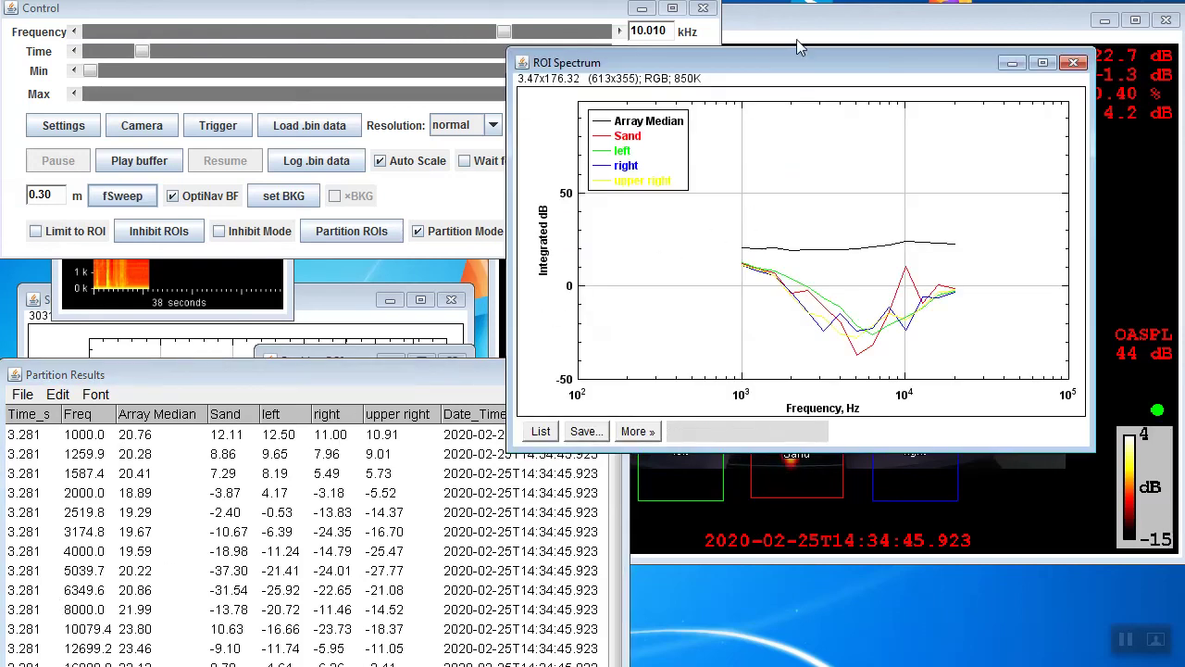
# Step: Drag the ROI Spectrum window to the left side of the screen, clear of the camera view
pyautogui.moveTo(792, 59); pyautogui.dragTo(543, 43)
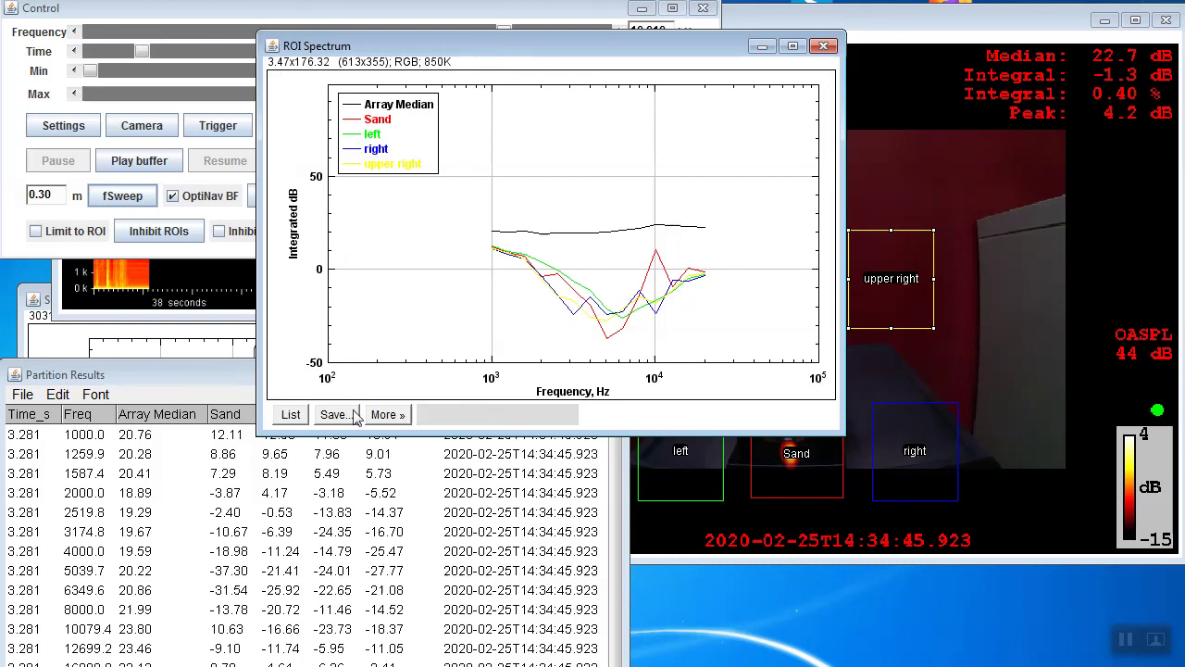
# Step: Set the ROI Spectrum plot range to X 1000–24000 Hz and Y −40 to 40 dB
pyautogui.click(382, 421)
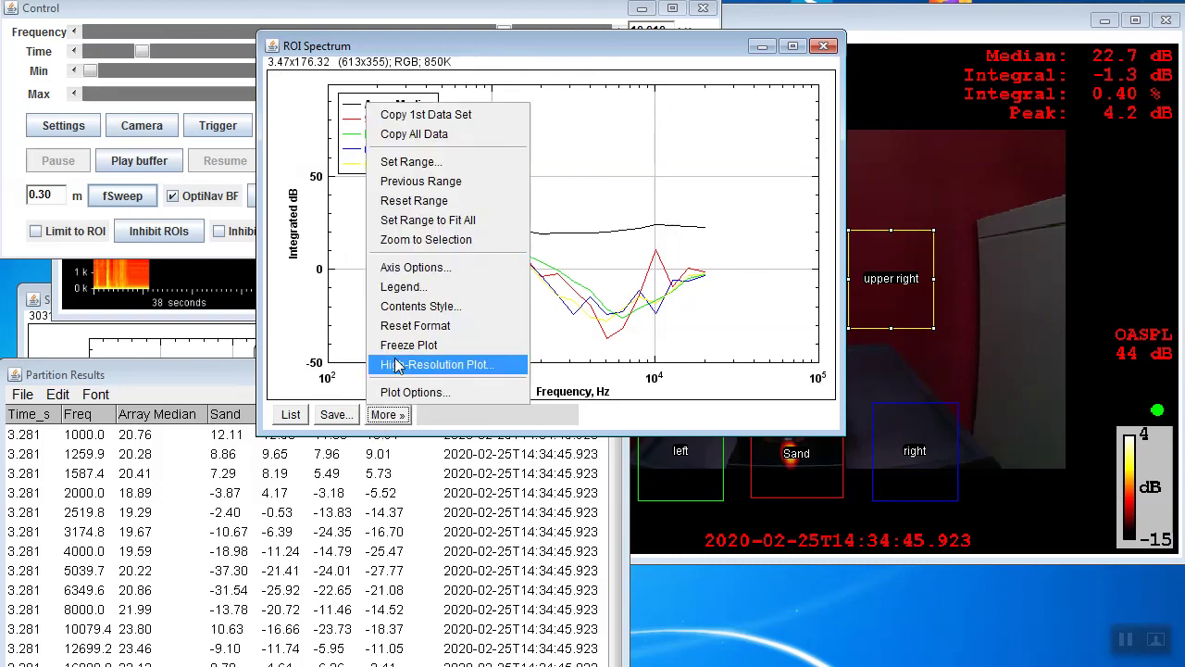
pyautogui.click(400, 164)
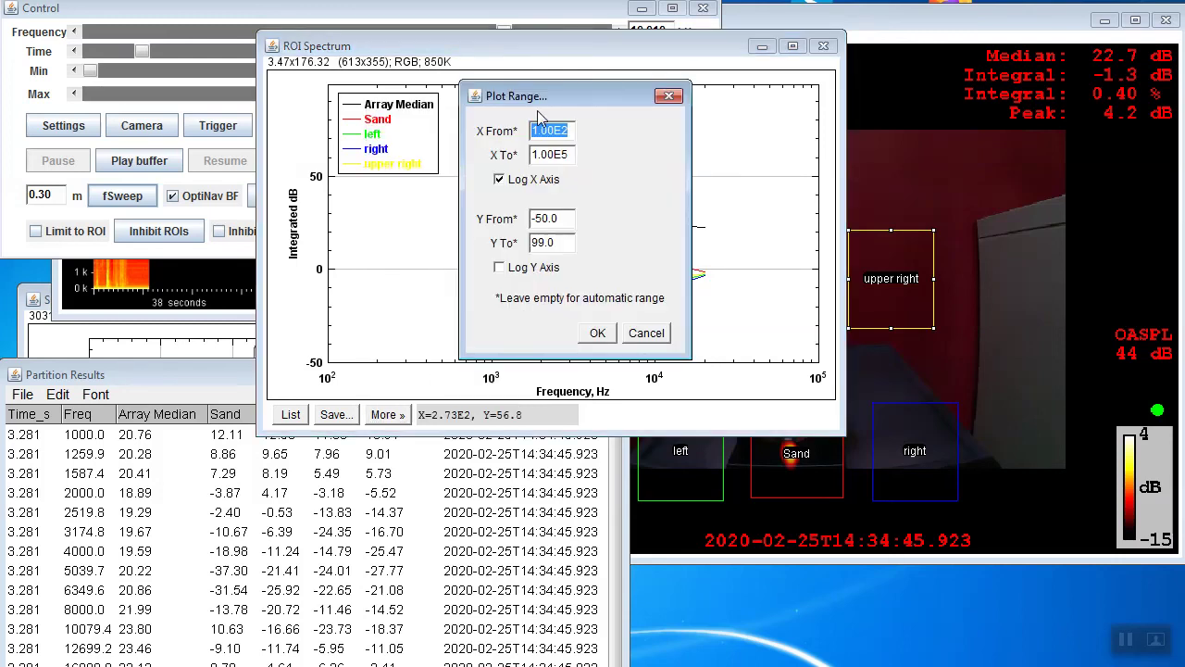
pyautogui.write('1000')
pyautogui.moveTo(567, 156); pyautogui.dragTo(518, 150)
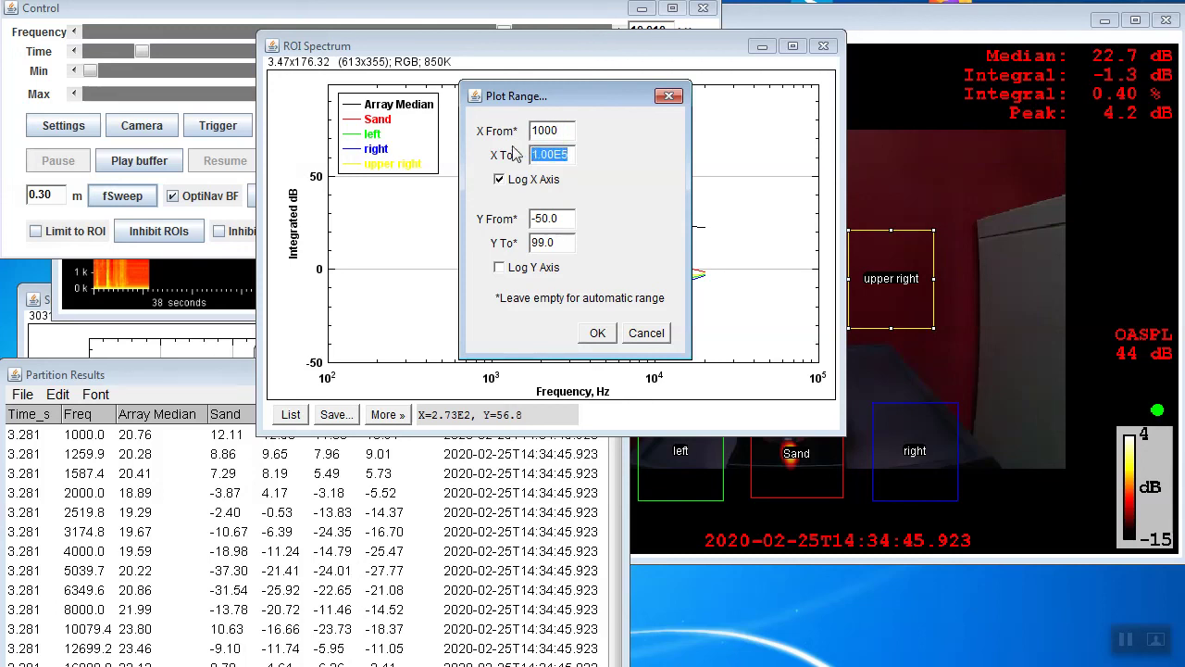
pyautogui.write('24000')
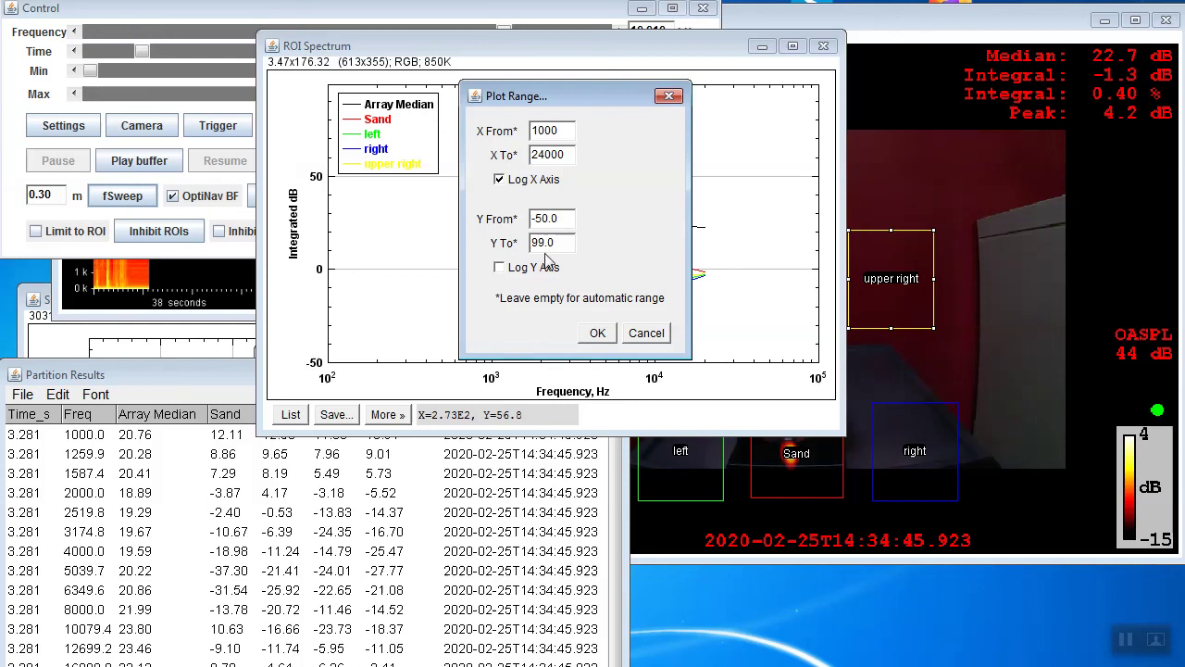
pyautogui.moveTo(563, 219); pyautogui.dragTo(505, 215)
pyautogui.write('-40')
pyautogui.moveTo(572, 243); pyautogui.dragTo(528, 243)
pyautogui.write('40')
pyautogui.click(598, 335)
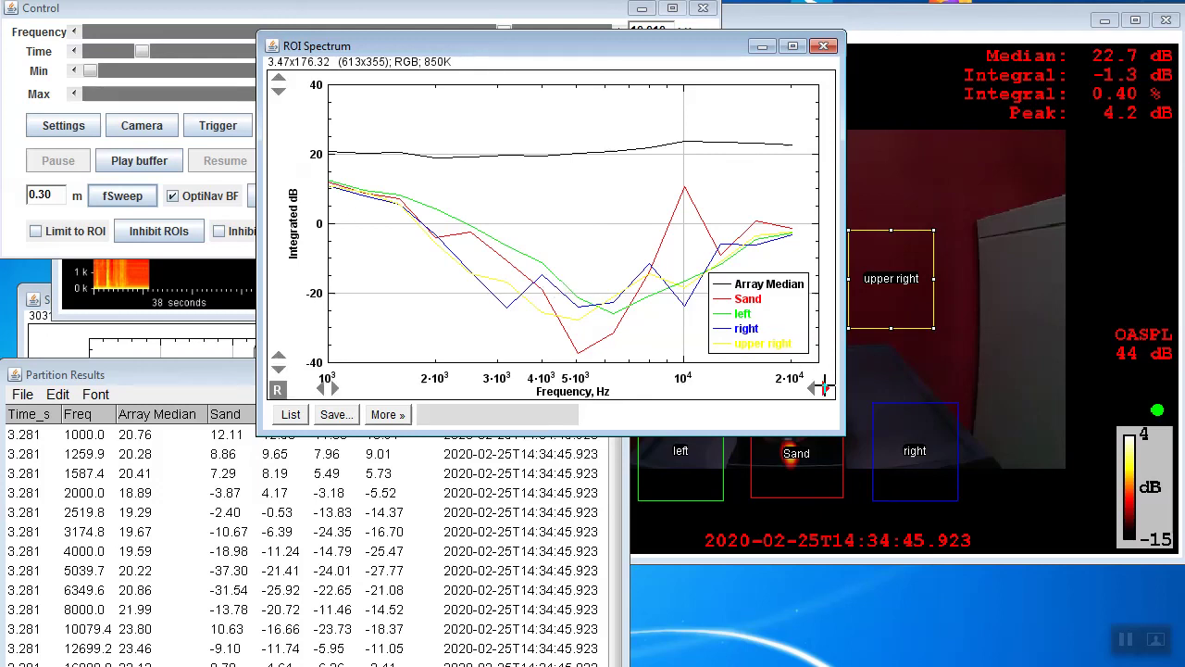
pyautogui.moveTo(763, 380)
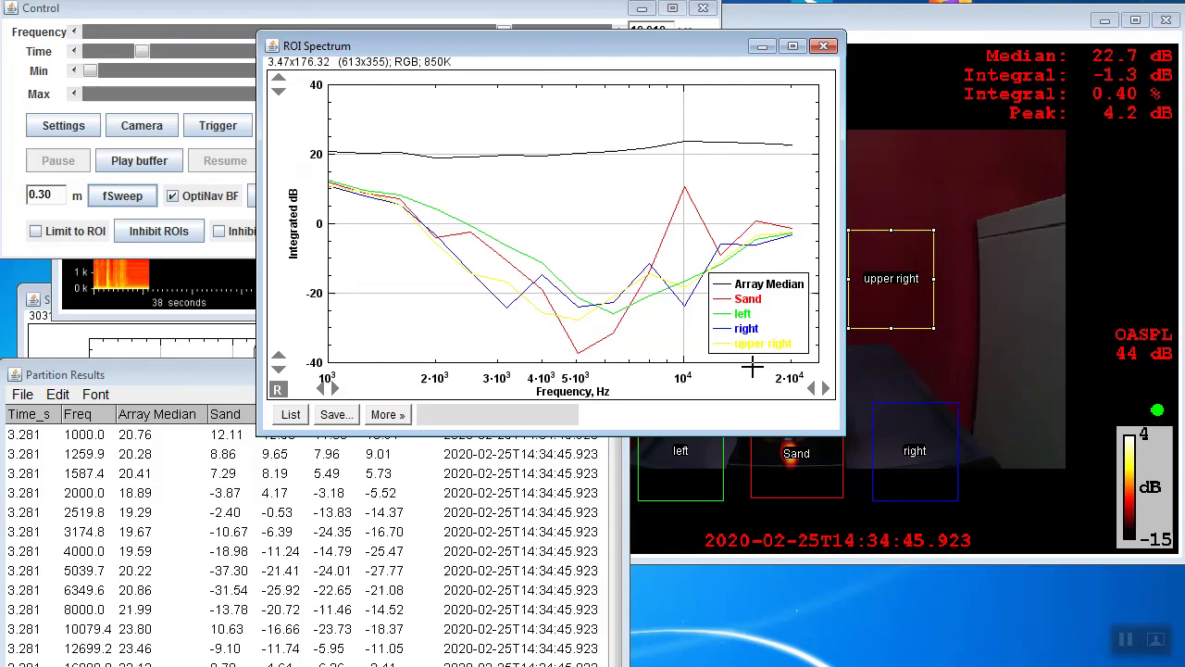